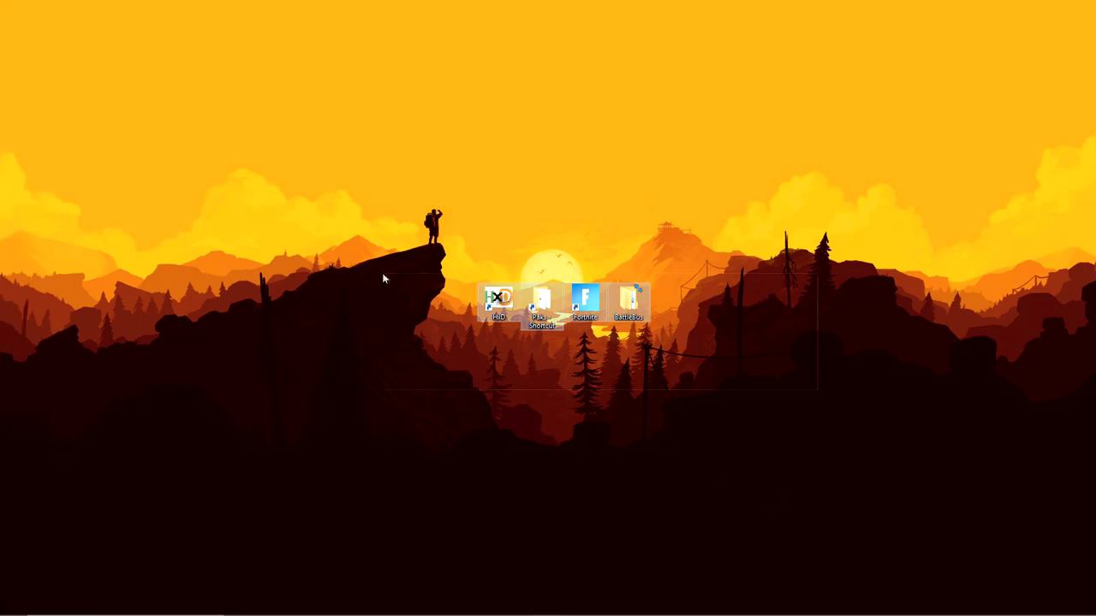
Open the BattleBus folder from the desktop and go through its Static, Front, Body and Balloon subfolders
double_click(618, 315)
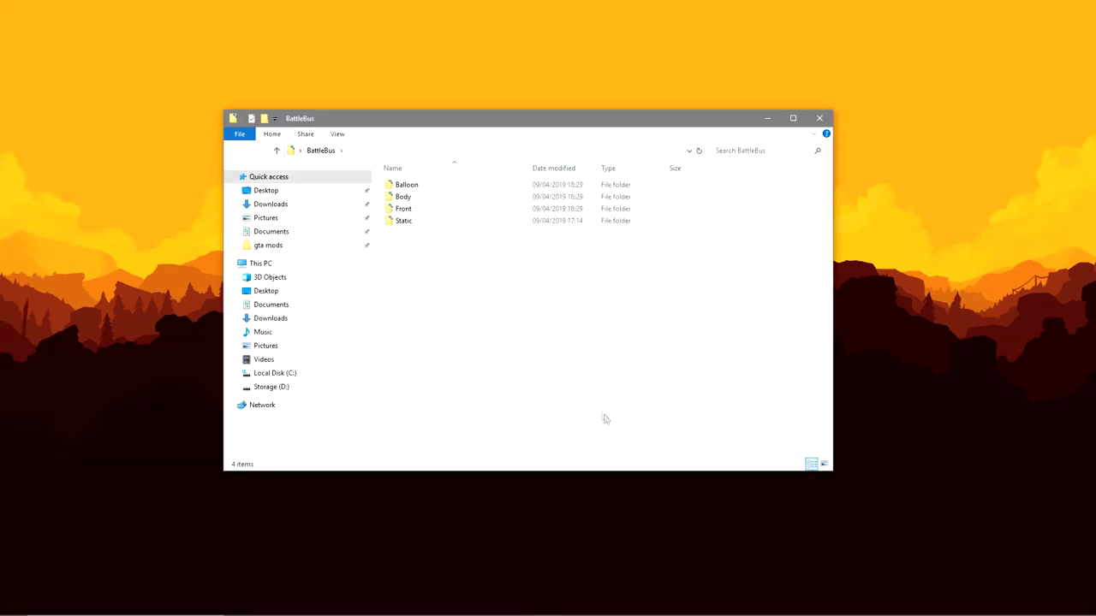
left_click_drag(601, 406, 519, 186)
left_click(414, 238)
left_click(439, 226)
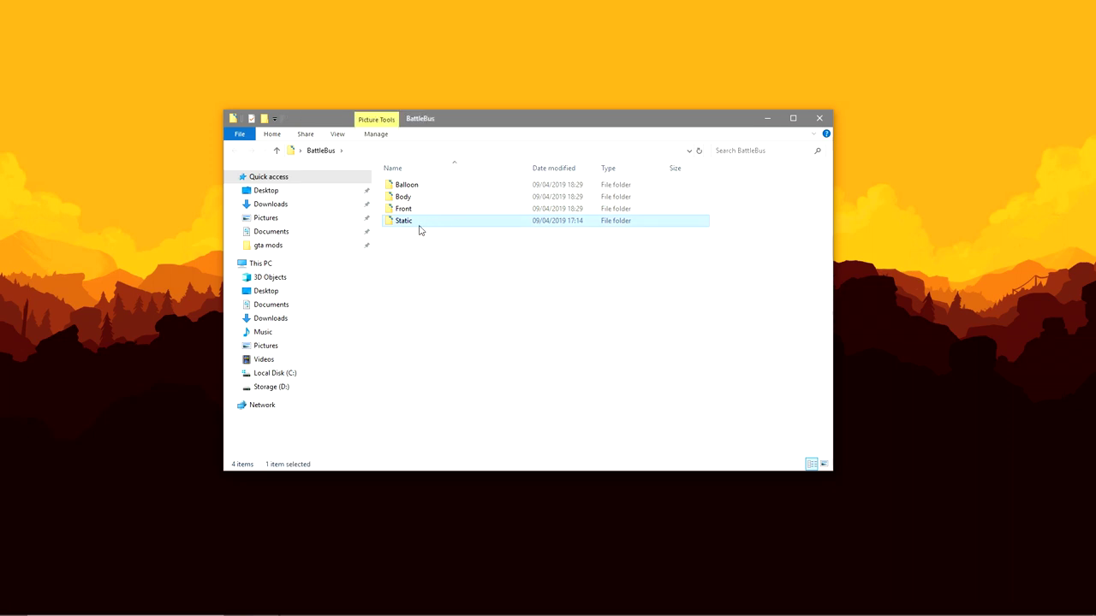
left_click(414, 209)
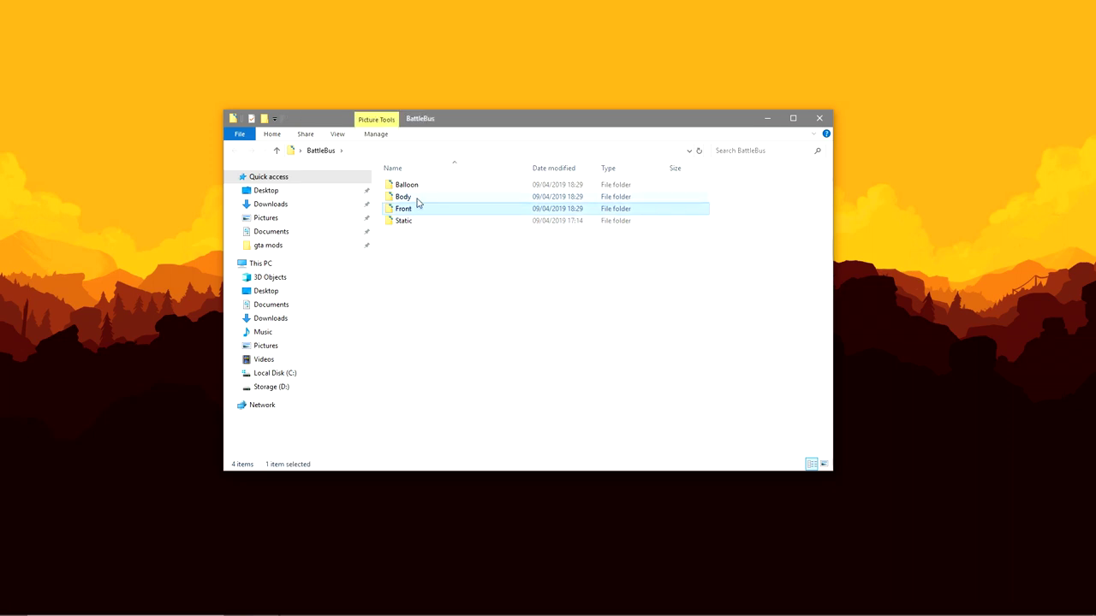
left_click(418, 198)
left_click(432, 185)
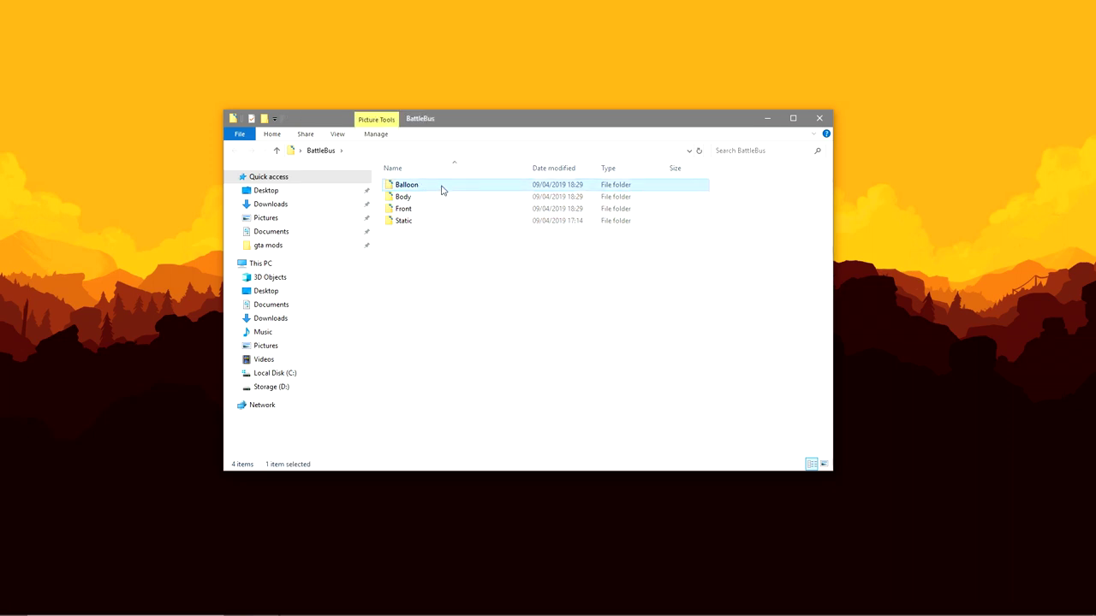
Open T_PartyBus_RT_Balloon_D.tga from the Balloon folder in Photoshop
double_click(442, 190)
right_click(411, 215)
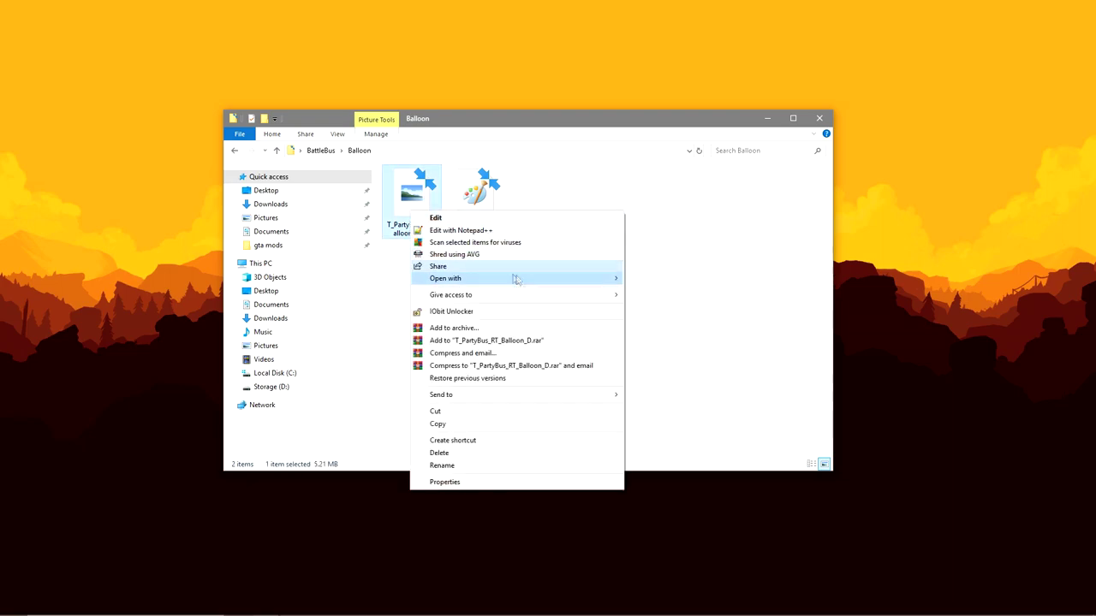
mouse_move(522, 278)
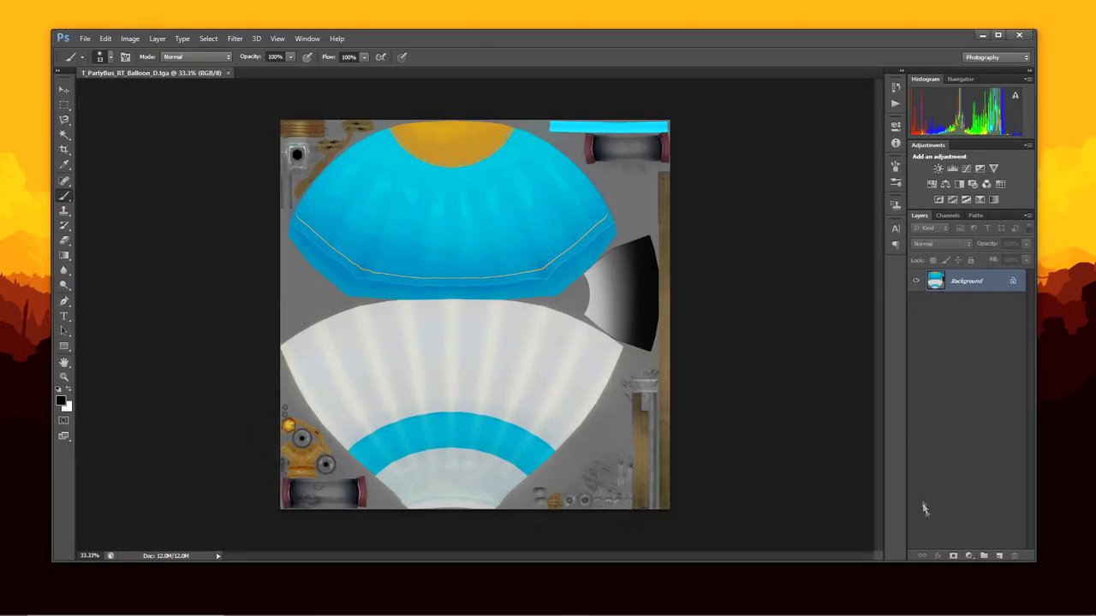
Add a Hue/Saturation adjustment layer that shifts the balloon texture's blue to purple
left_click(968, 555)
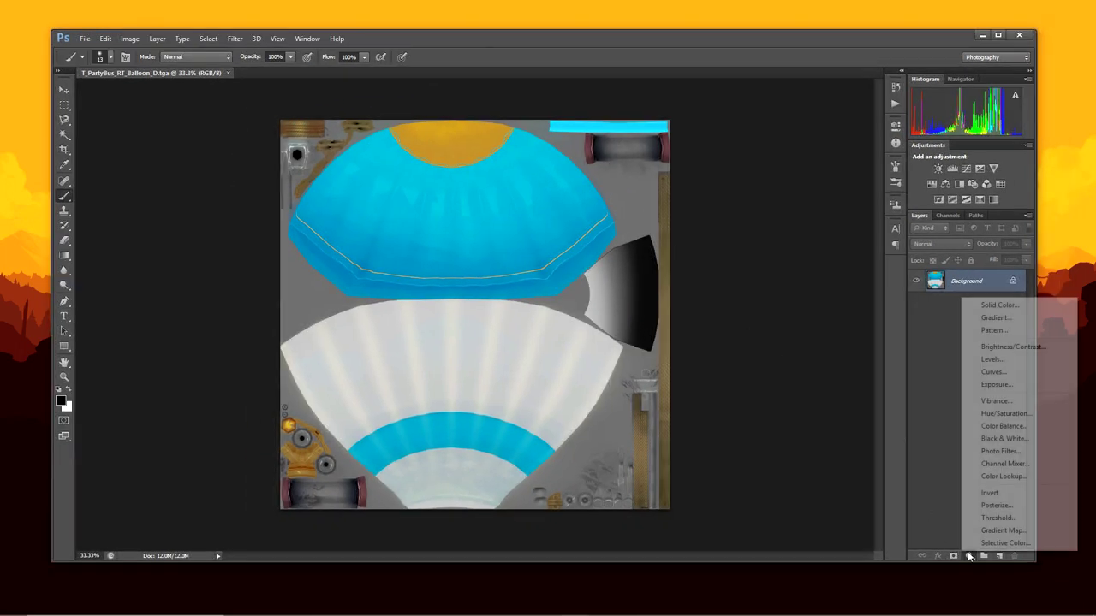
left_click(985, 415)
left_click_drag(817, 196, 847, 197)
left_click(862, 119)
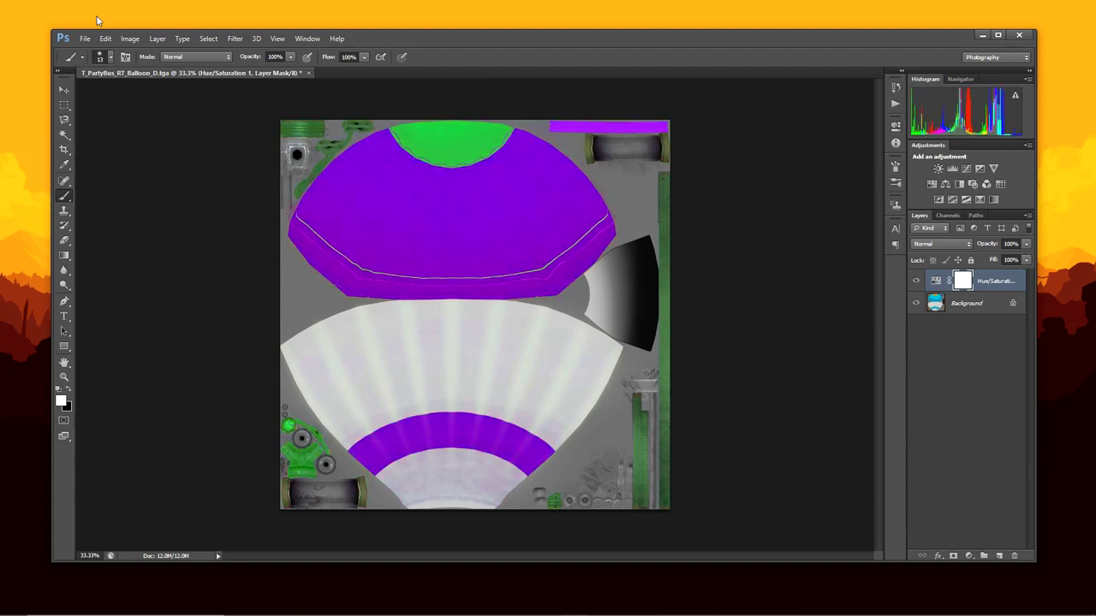
Save the recoloured balloon texture in the Balloon folder as a PNG named Balloon.png
left_click(84, 39)
left_click(111, 175)
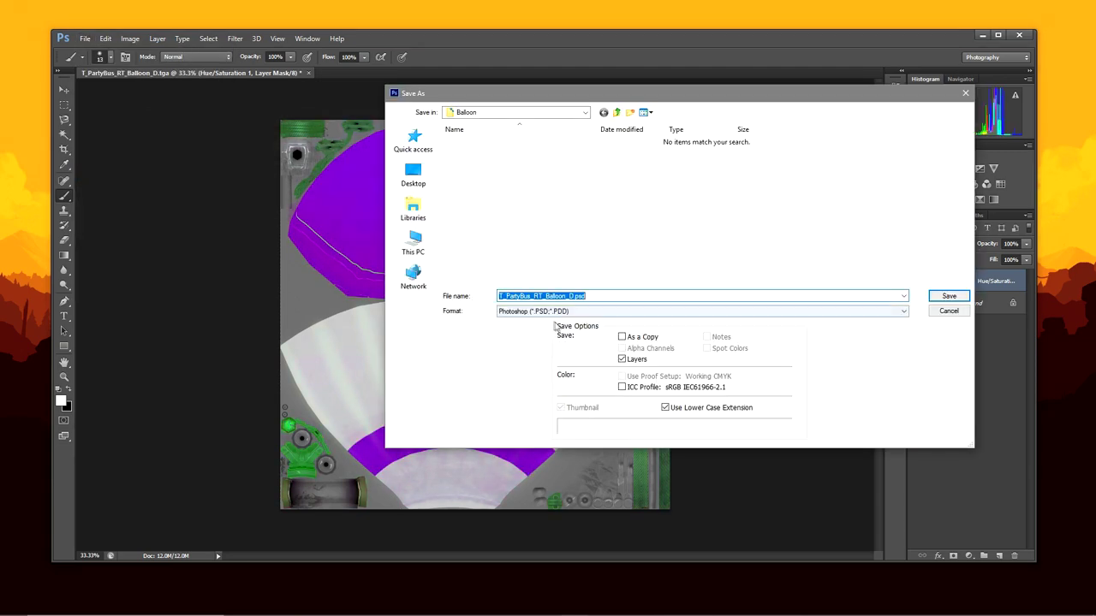
left_click(548, 311)
left_click(525, 447)
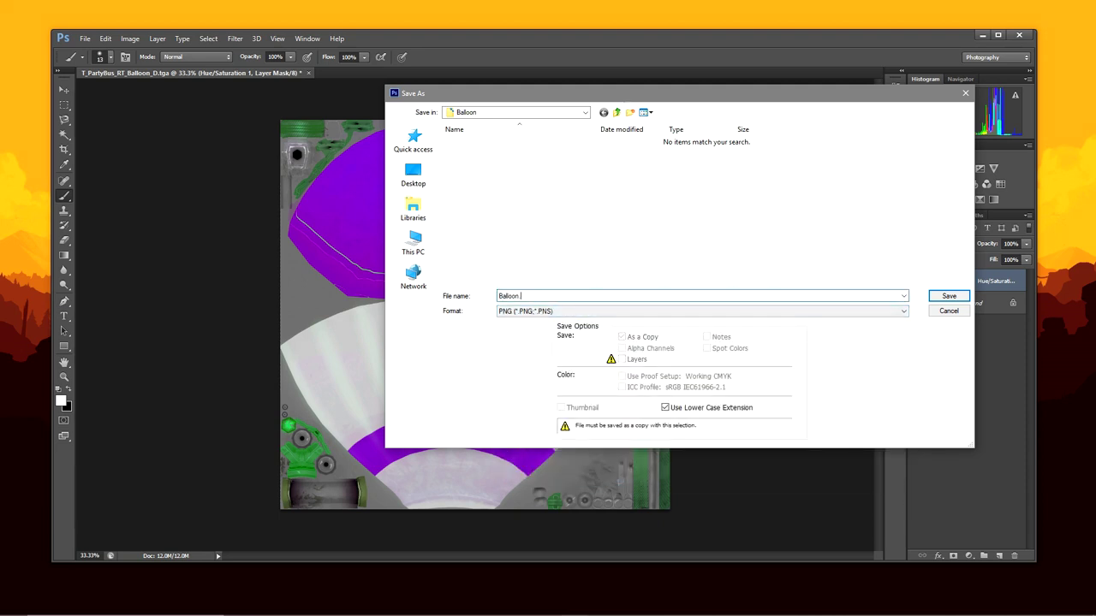
key("Return")
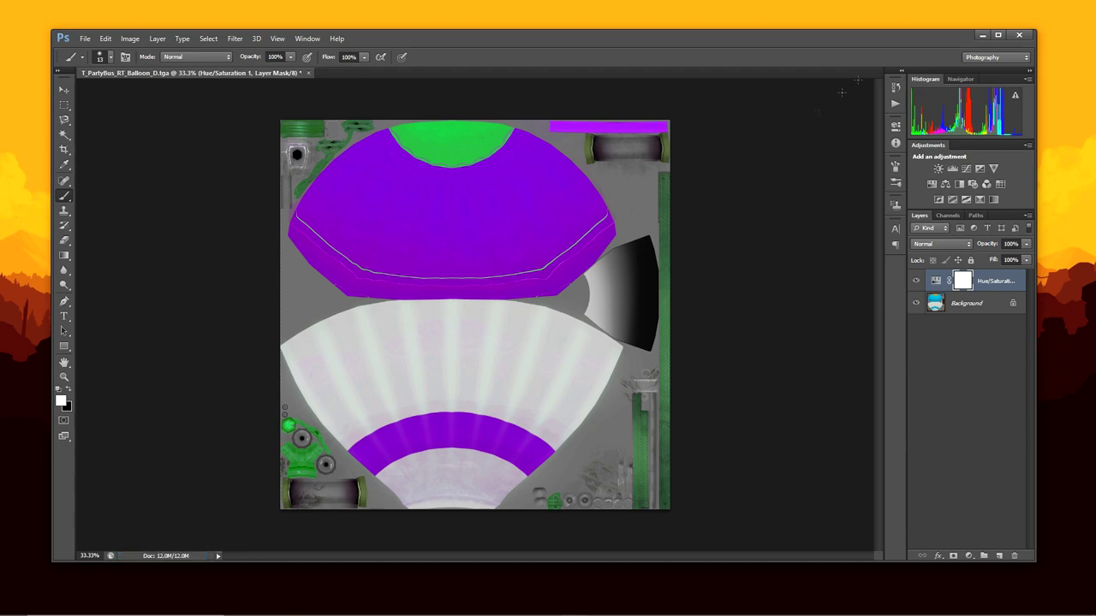
Quit Photoshop without saving the original document and delete T_PartyBus_RT_Balloon_D.tga from the Balloon folder
left_click(1019, 35)
left_click(541, 237)
right_click(495, 200)
left_click(542, 441)
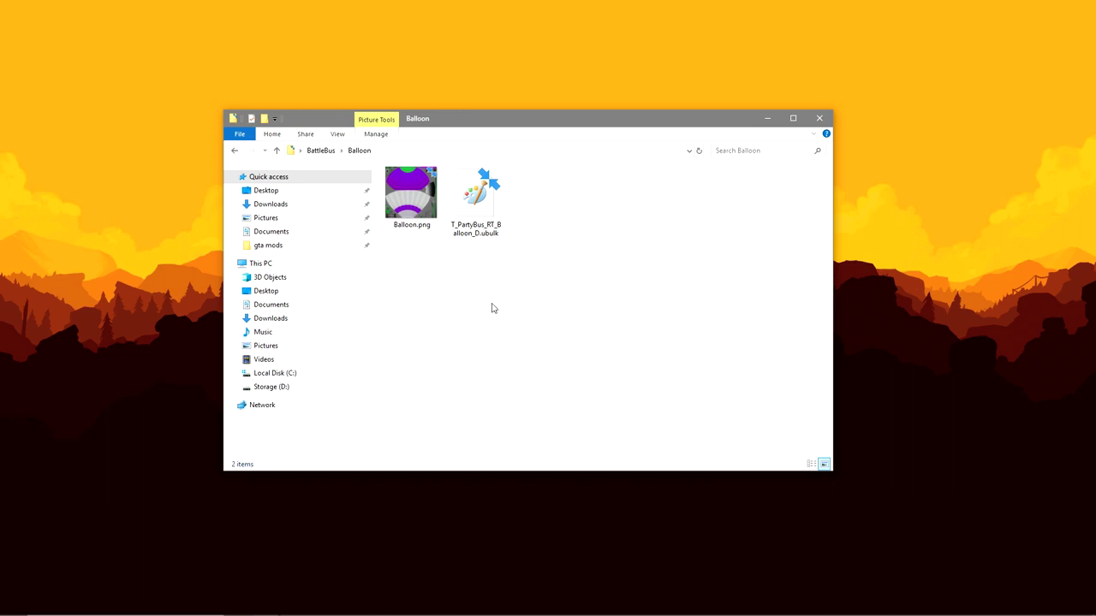
Open T_PartyBus_RT_Base_D.tga from the Body folder in Photoshop and shift its hue to about +40 with a Hue/Saturation layer
right_click(411, 200)
mouse_move(599, 266)
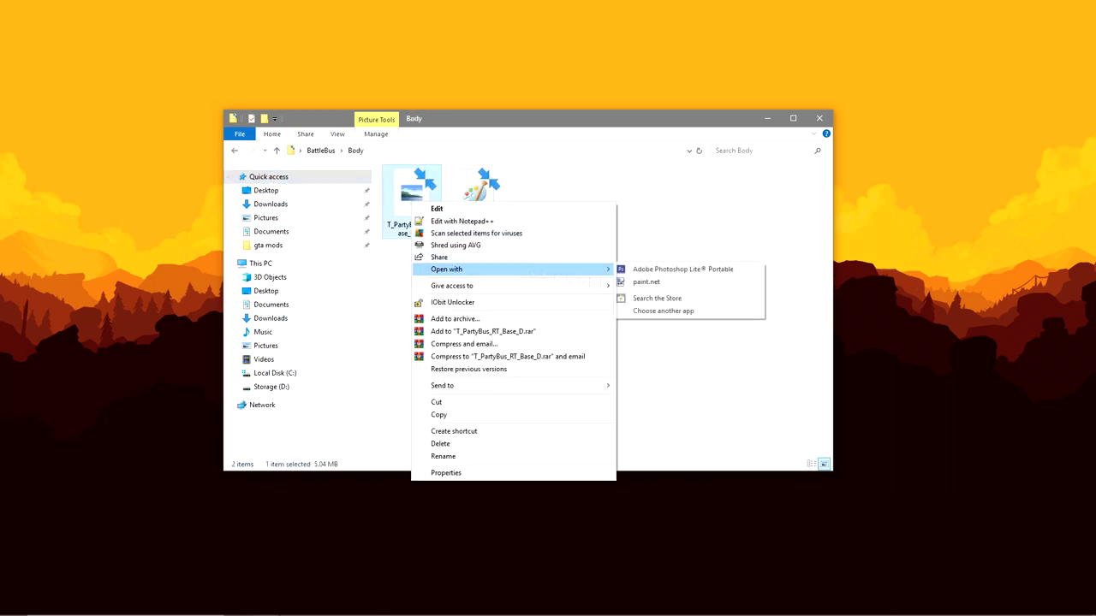
left_click(668, 266)
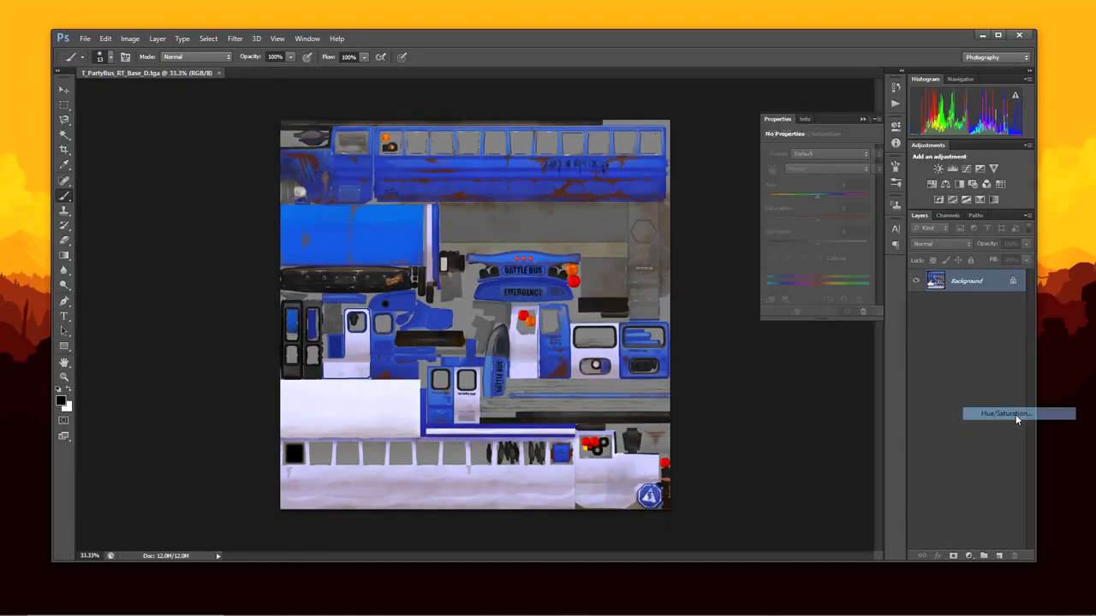
left_click_drag(817, 196, 838, 199)
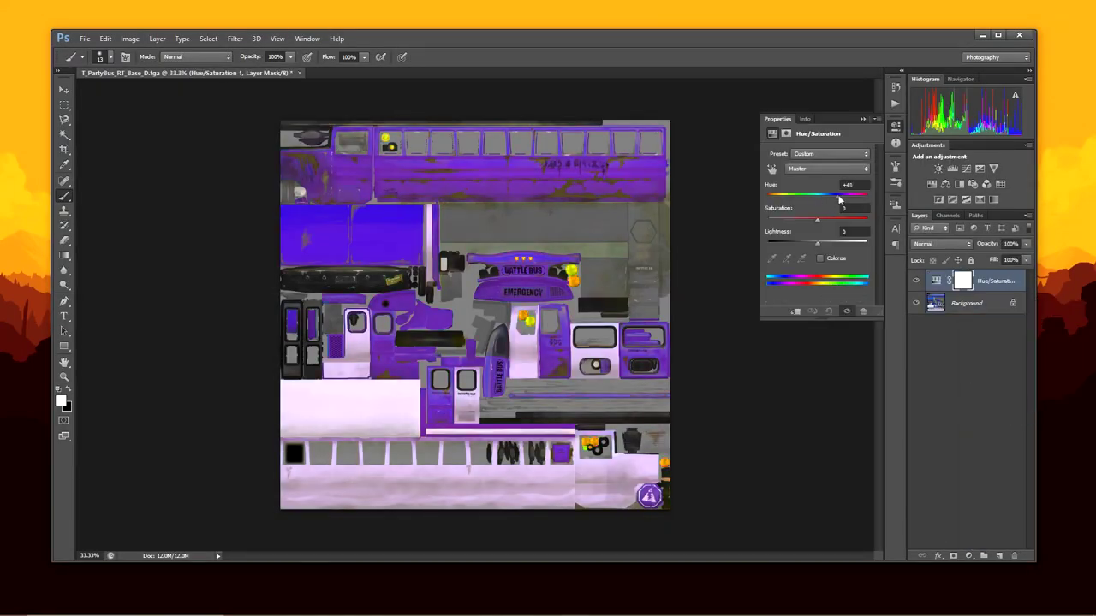
Save the recoloured body texture in the Body folder as Base.png and quit Photoshop
key("ctrl+shift+s")
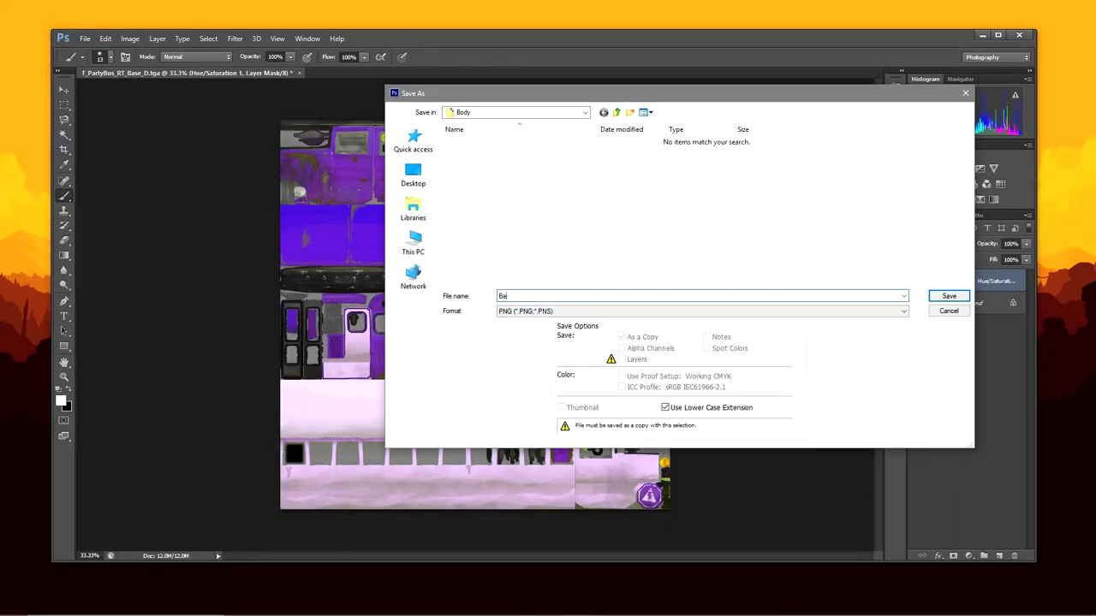
key("Return")
left_click(1017, 36)
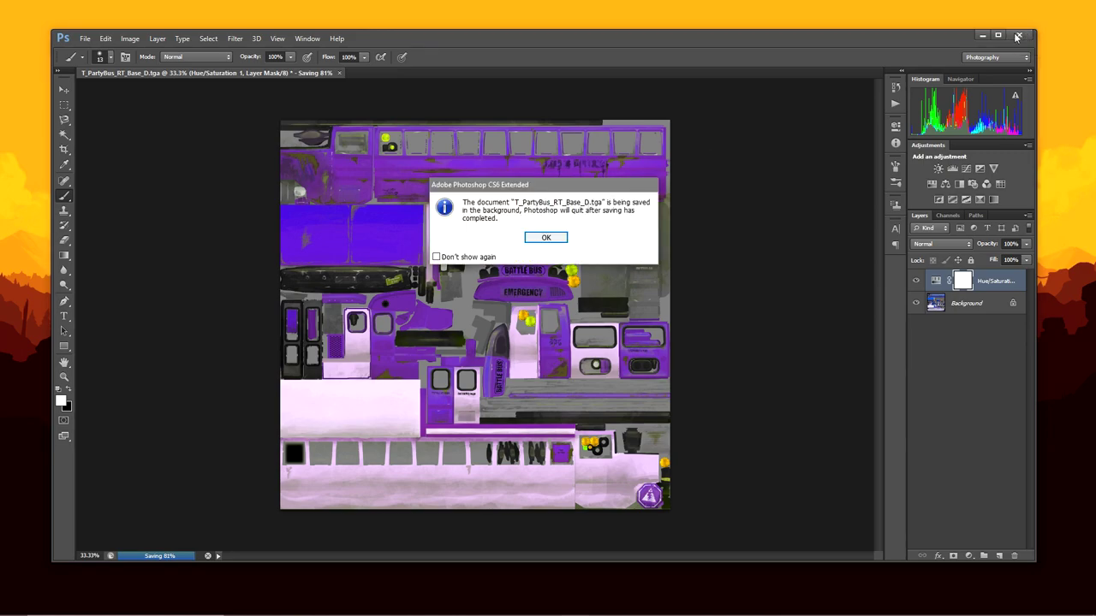
key("Return")
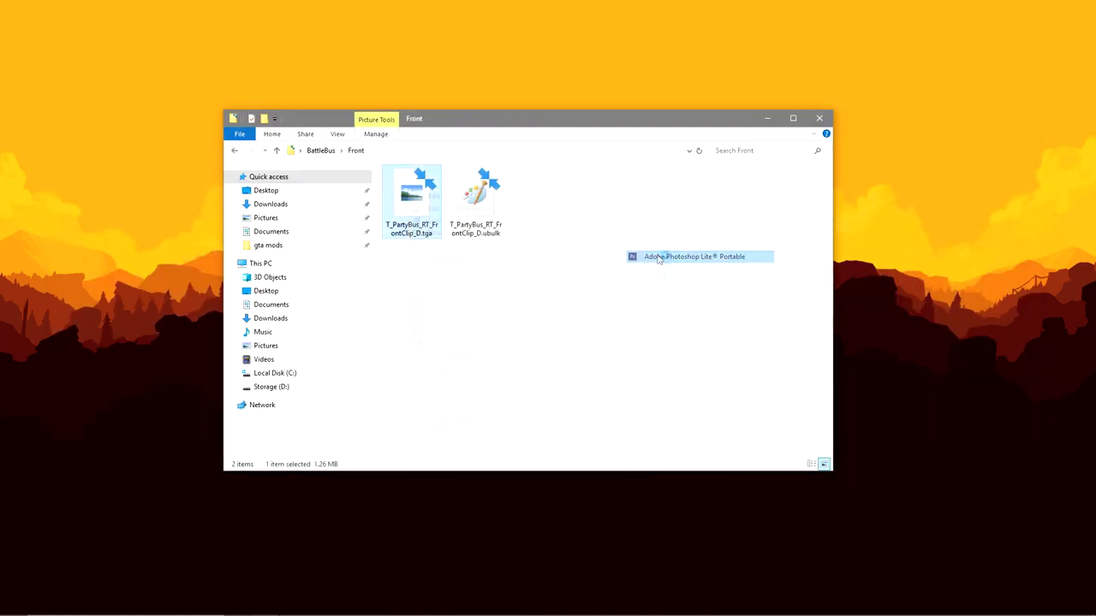
Open T_PartyBus_RT_FrontClip_D.tga in Photoshop and turn its blue parts purple with a Hue/Saturation adjustment layer
left_click(651, 255)
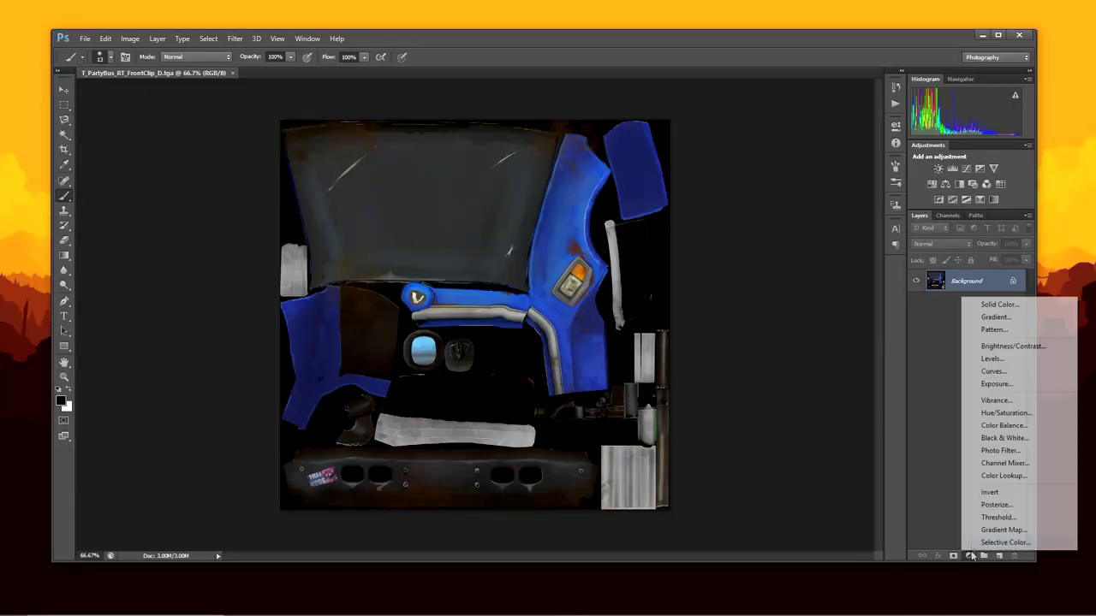
left_click(1003, 414)
left_click_drag(817, 196, 841, 205)
left_click(863, 119)
Save the recoloured front texture in the Front folder as a PNG named Front.png
left_click(84, 39)
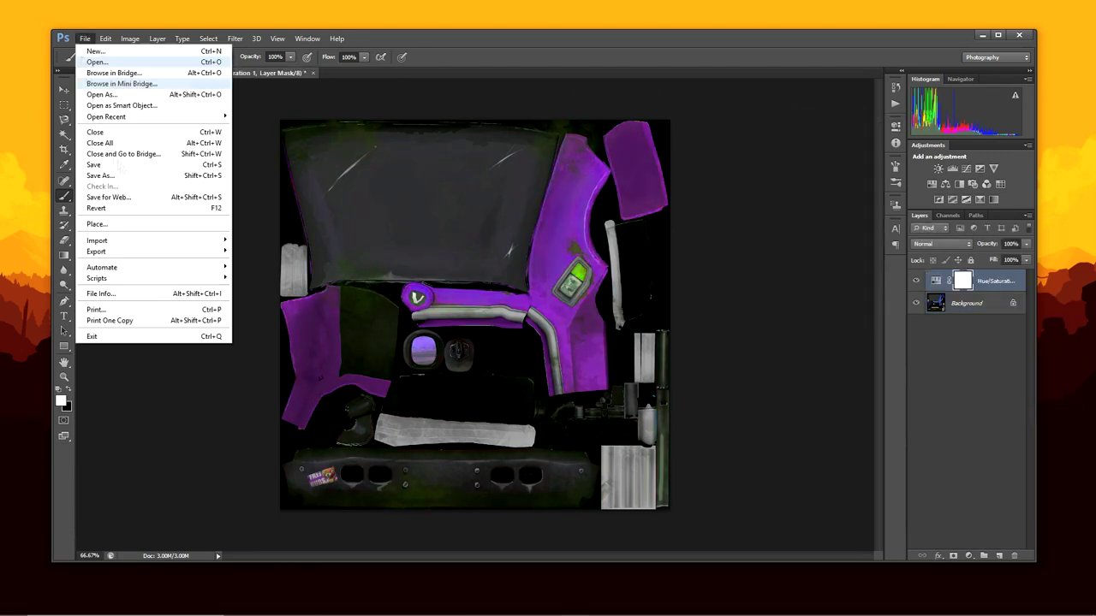
left_click(102, 176)
left_click(698, 311)
left_click(523, 441)
double_click(548, 297)
type("front")
key("Return")
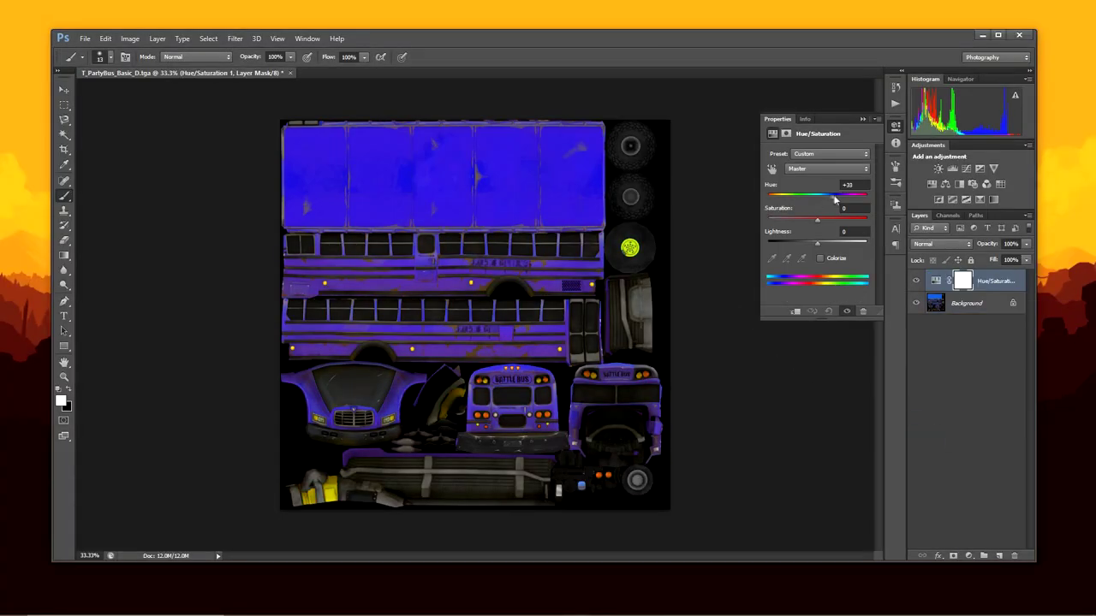
Shift the hue of the T_PartyBus_Basic_D texture further toward purple and save it in PNG format as Basic.png
left_click_drag(831, 196, 838, 196)
left_click(863, 119)
left_click(85, 38)
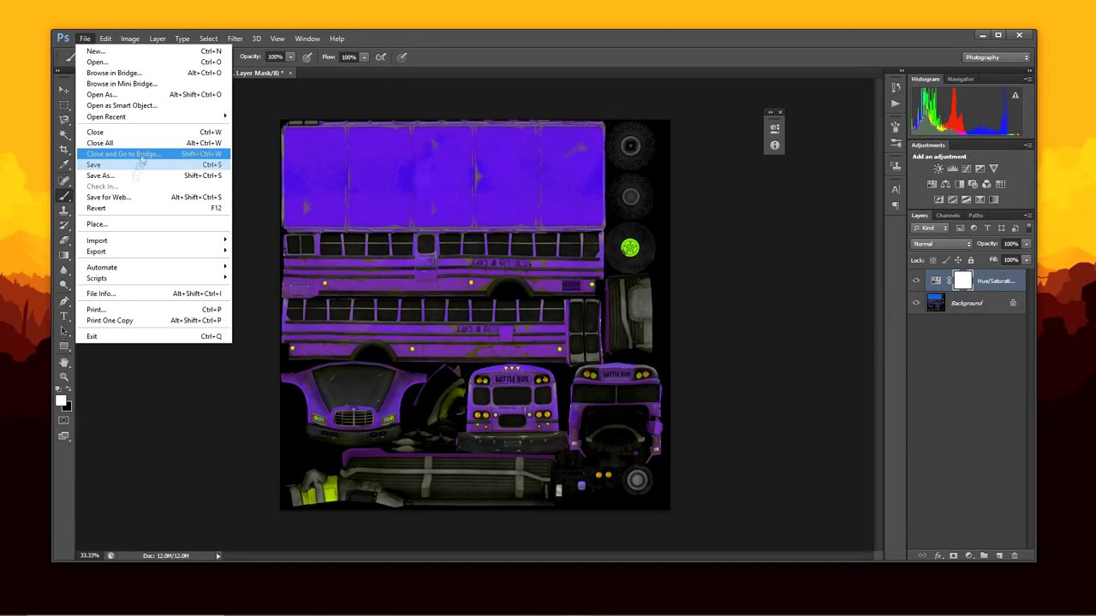
left_click(137, 176)
left_click(608, 311)
left_click(599, 450)
double_click(608, 295)
type("Basic.png")
key("Return")
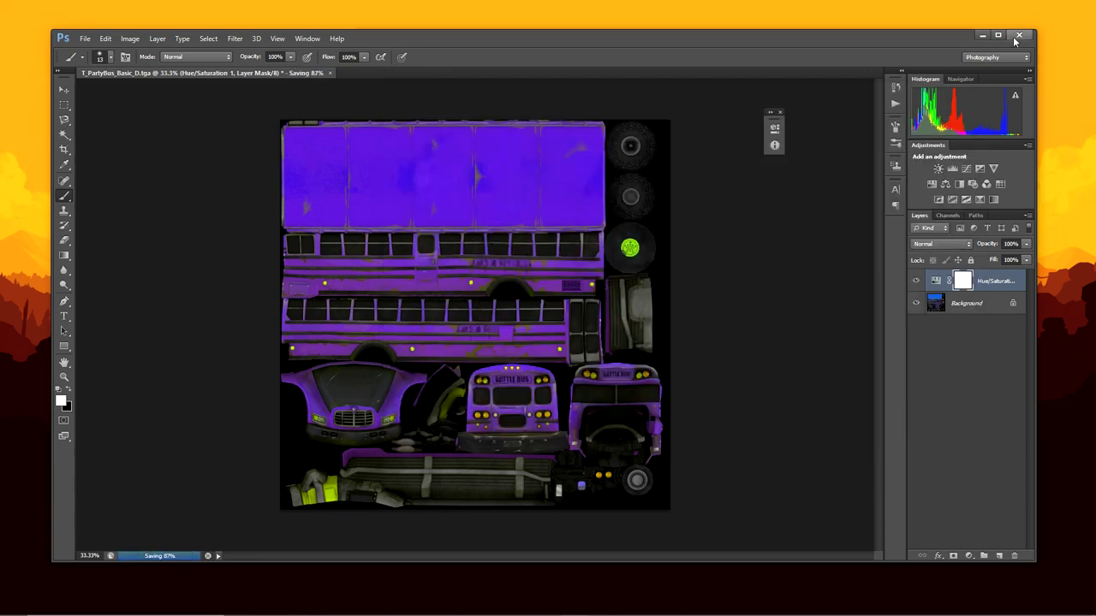
Quit Photoshop without saving the original document and delete T_PartyBus_Basic_D.tga from the Static folder
left_click(1018, 36)
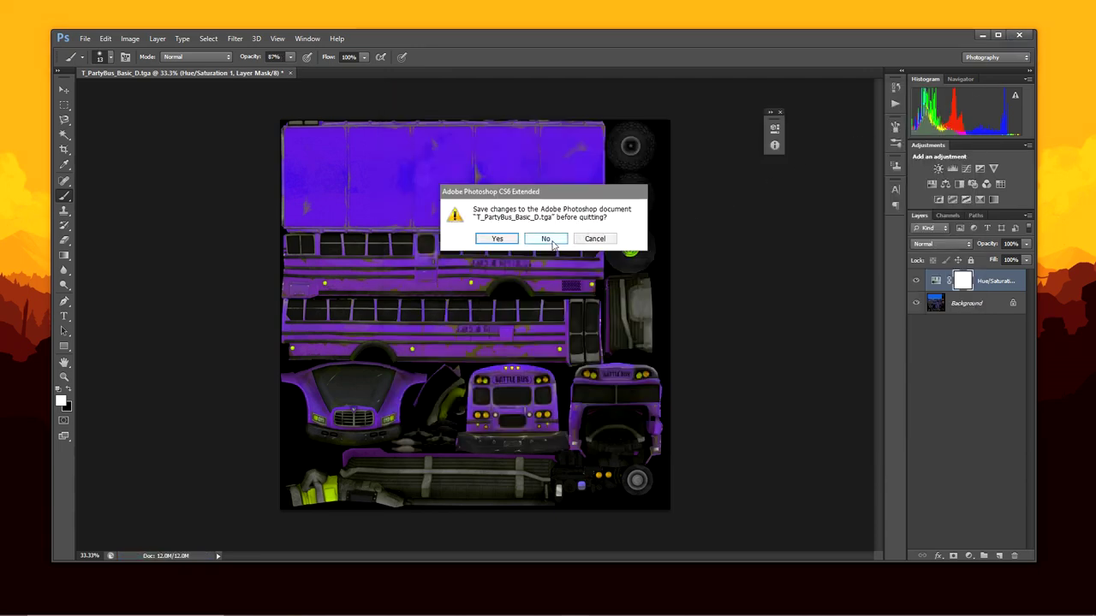
left_click(546, 240)
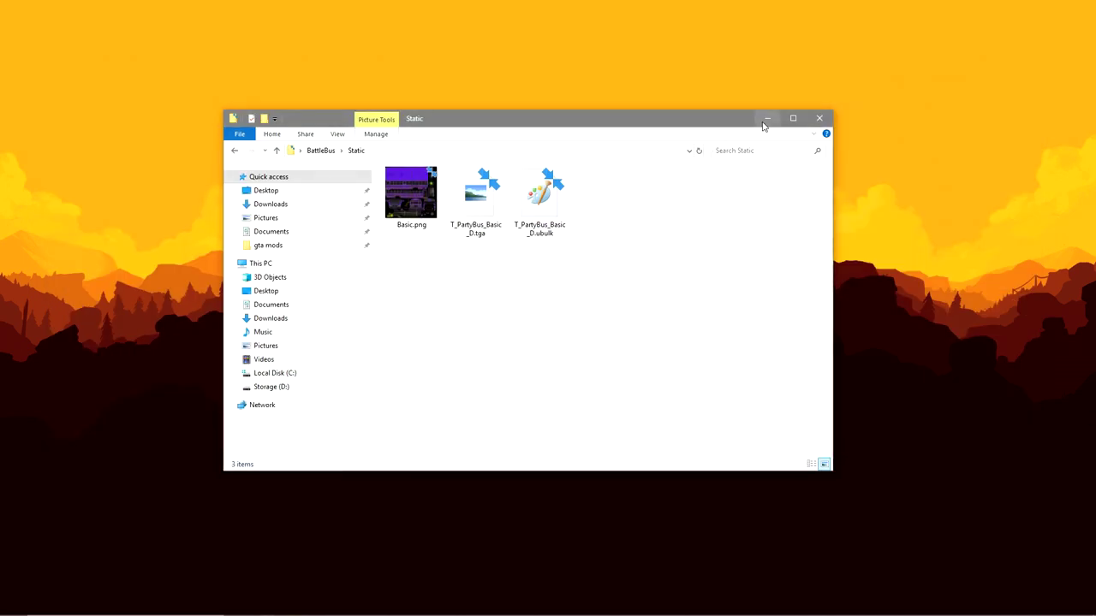
left_click(476, 201)
right_click(477, 212)
left_click(513, 455)
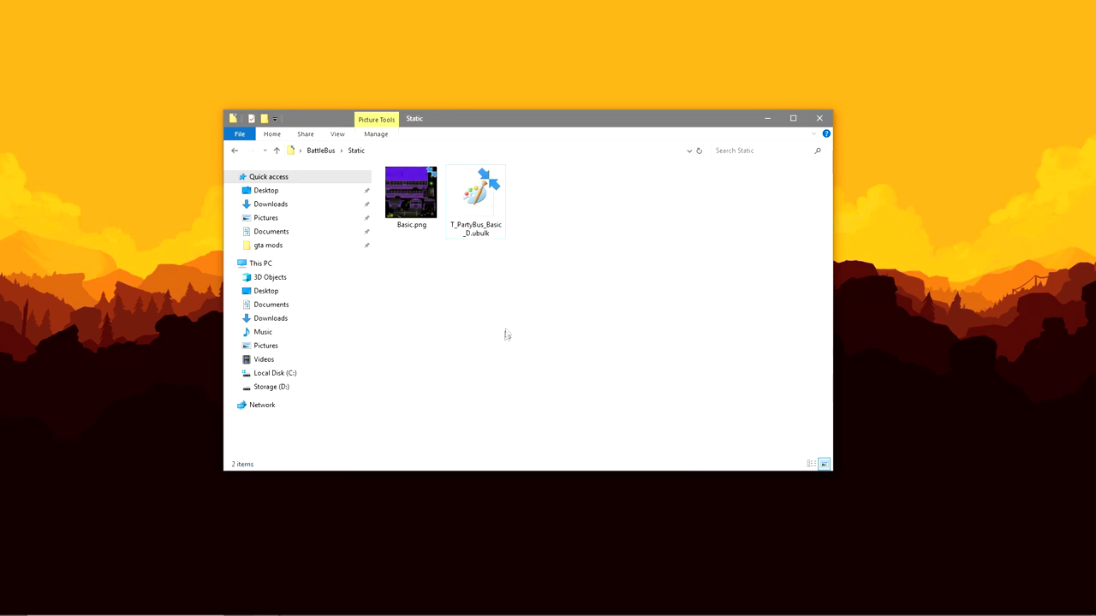
Search Windows for "unreal" and launch the Epic Games Launcher
key("super")
type("unreal")
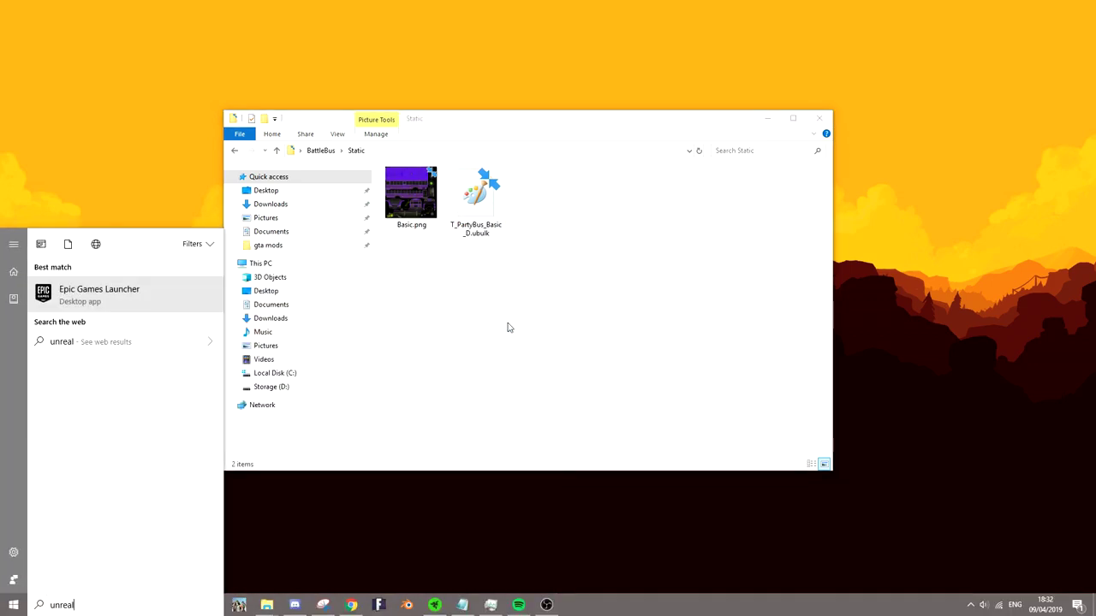
key("Return")
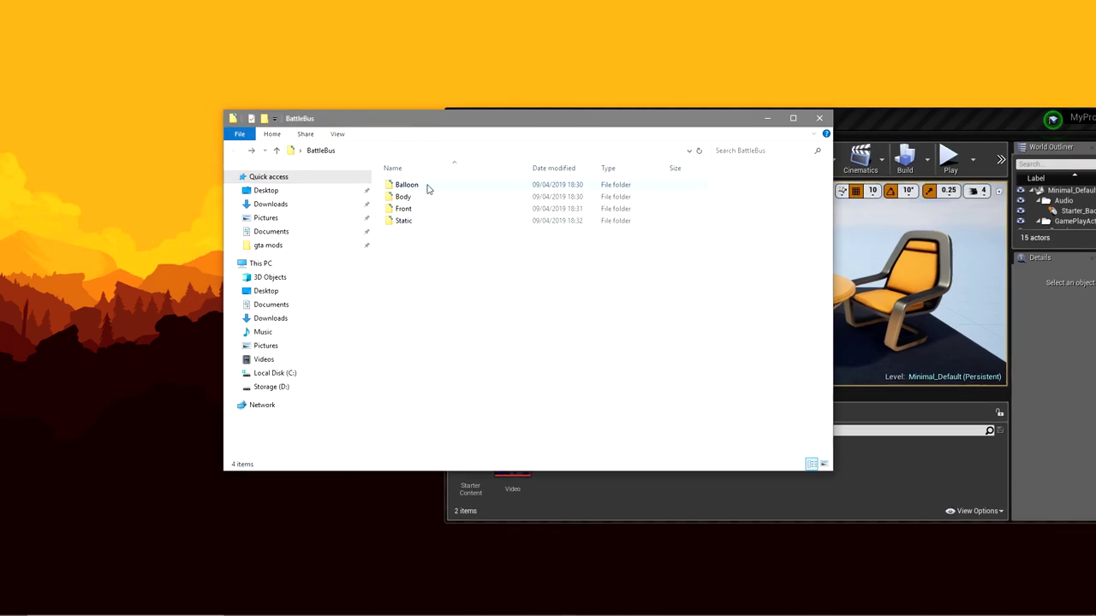
Import Balloon.png from the Balloon folder and Base.png from the Body folder into the Unreal Engine project's content
double_click(420, 185)
left_click_drag(411, 195, 874, 495)
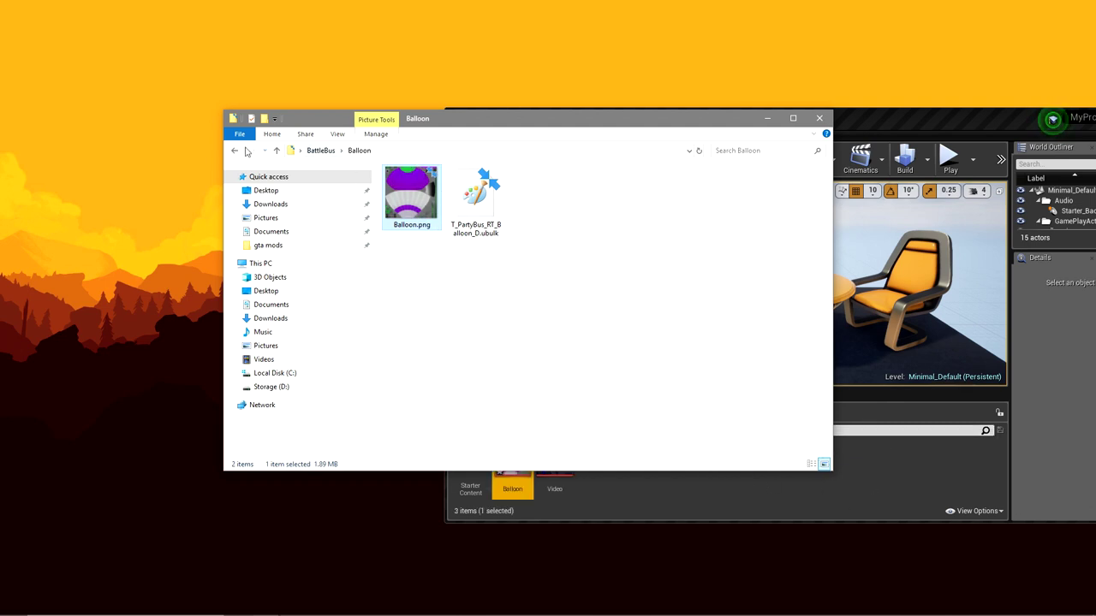
key("alt+Left")
double_click(420, 197)
left_click_drag(411, 195, 942, 482)
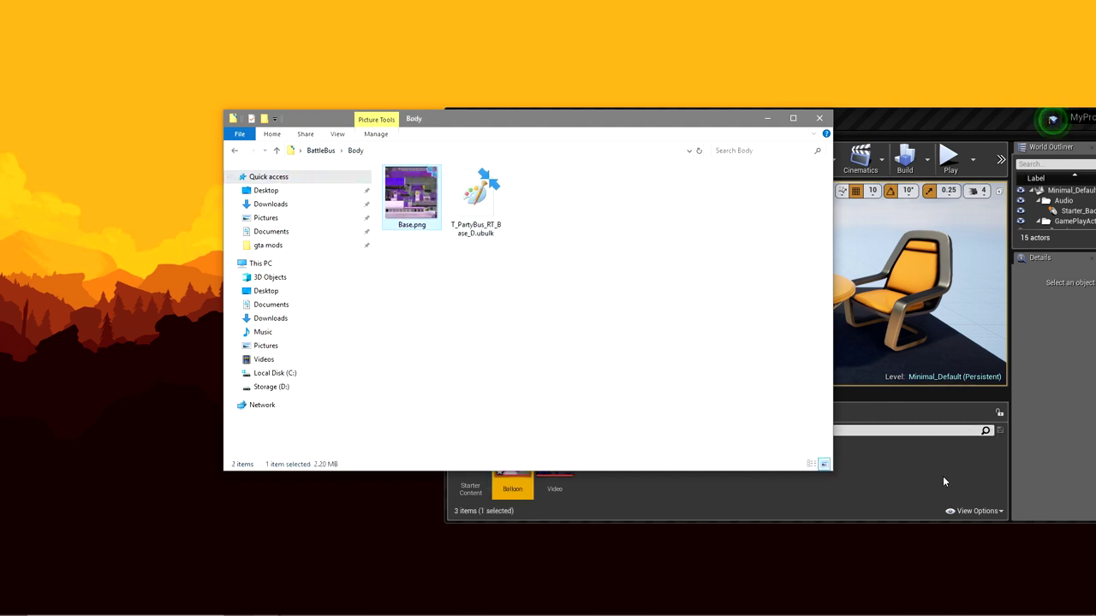
Import Front.png from the Front folder and Basic.png from the Static folder into the Unreal Engine project's content
left_click(232, 154)
double_click(404, 208)
left_click_drag(411, 195, 863, 499)
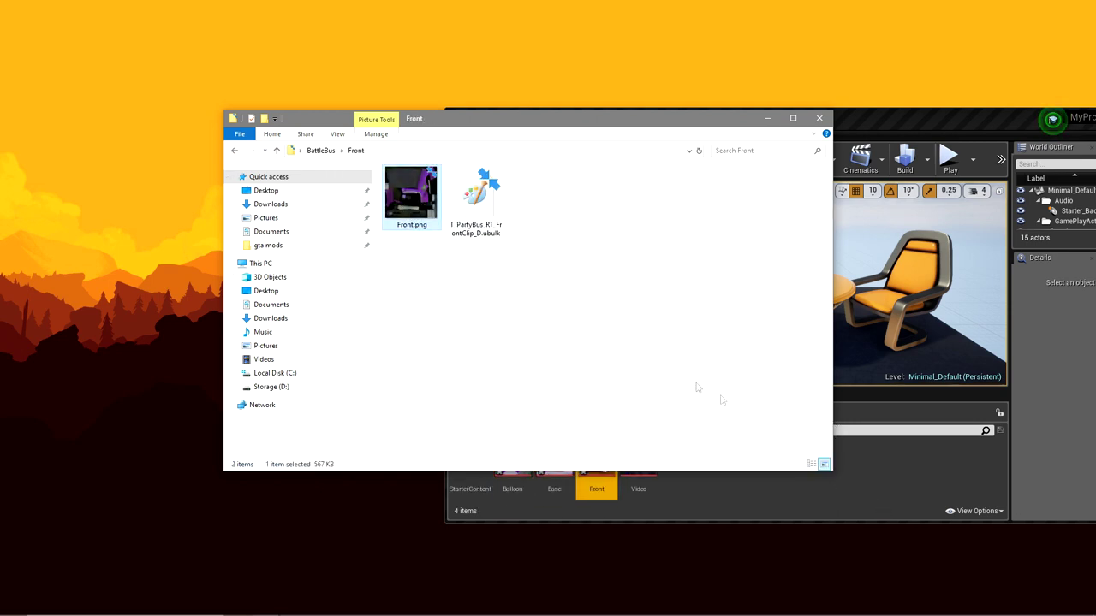
left_click(235, 151)
double_click(420, 224)
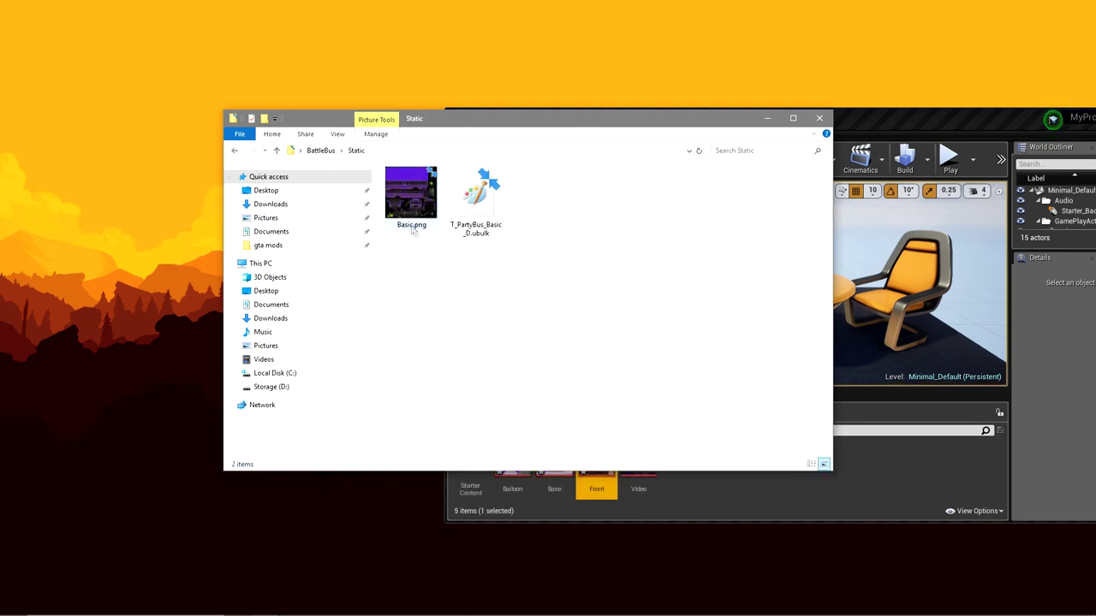
left_click_drag(411, 195, 659, 430)
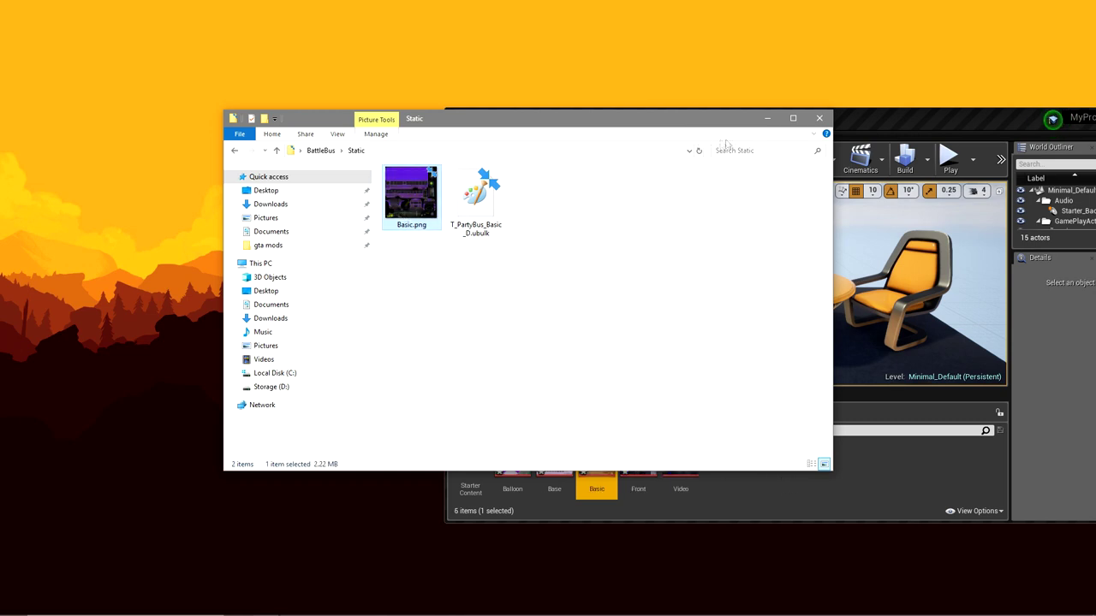
Minimize the file window and save the Balloon, Base, Basic and Front textures in the Unreal project
left_click(766, 118)
left_click(589, 412)
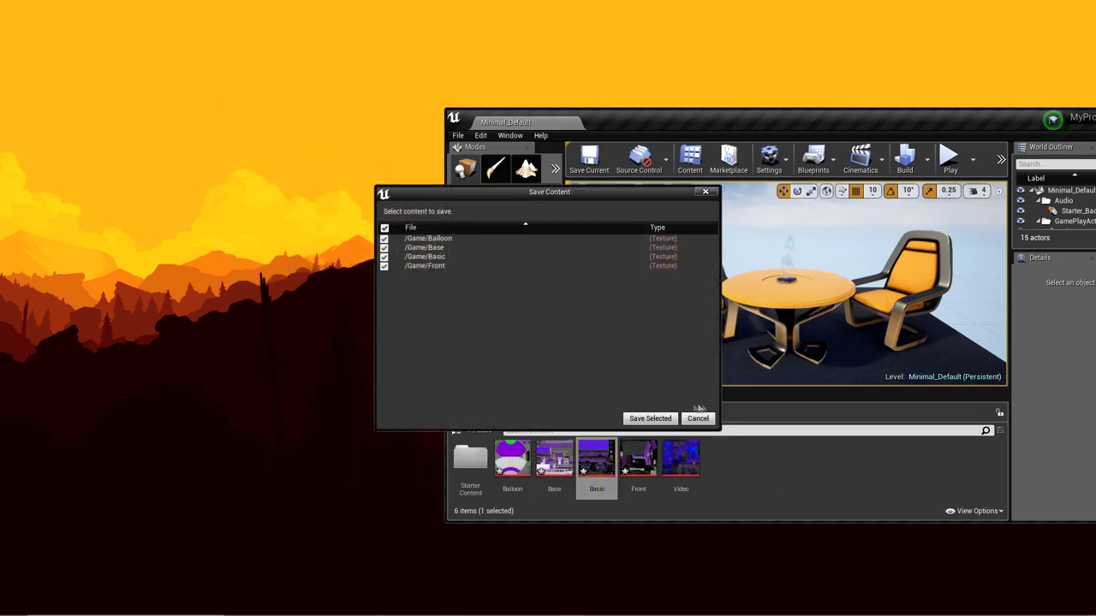
left_click(647, 419)
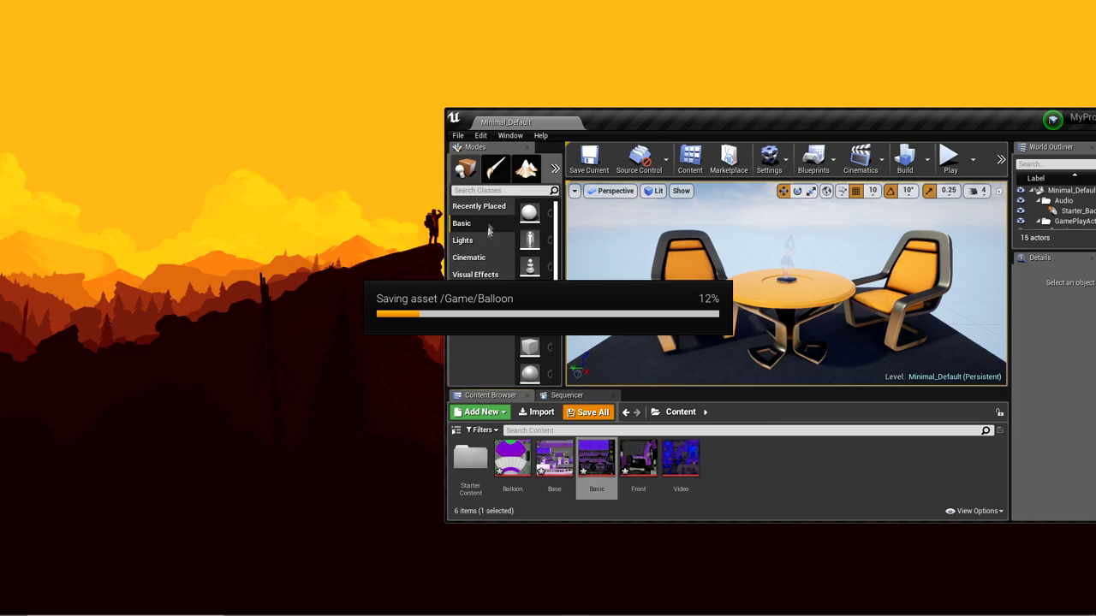
Cook the project content for Windows and close the Unreal Editor
left_click(458, 136)
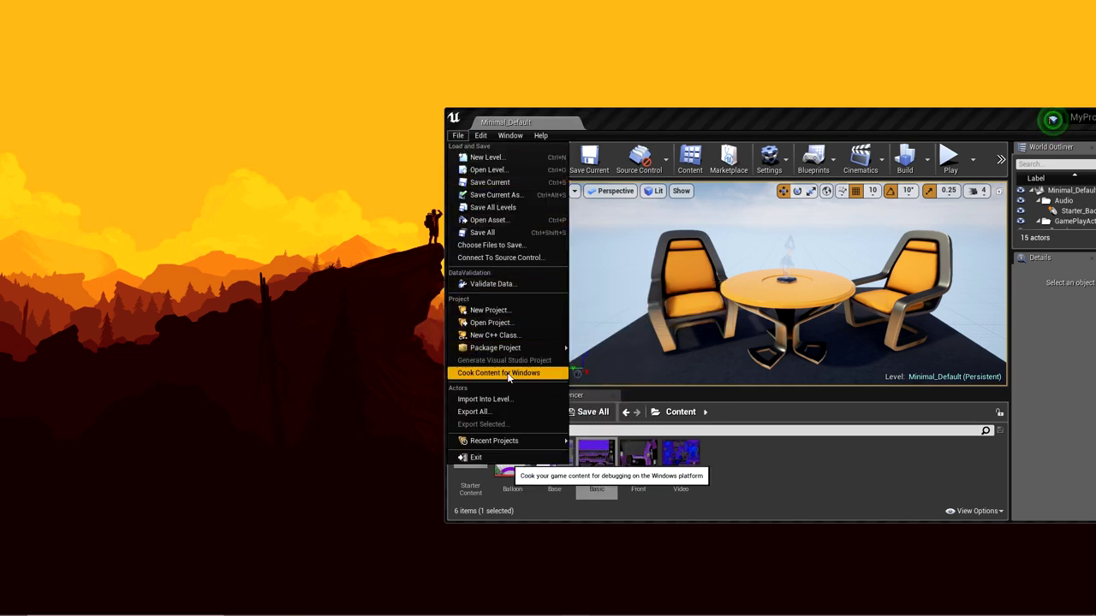
left_click(530, 372)
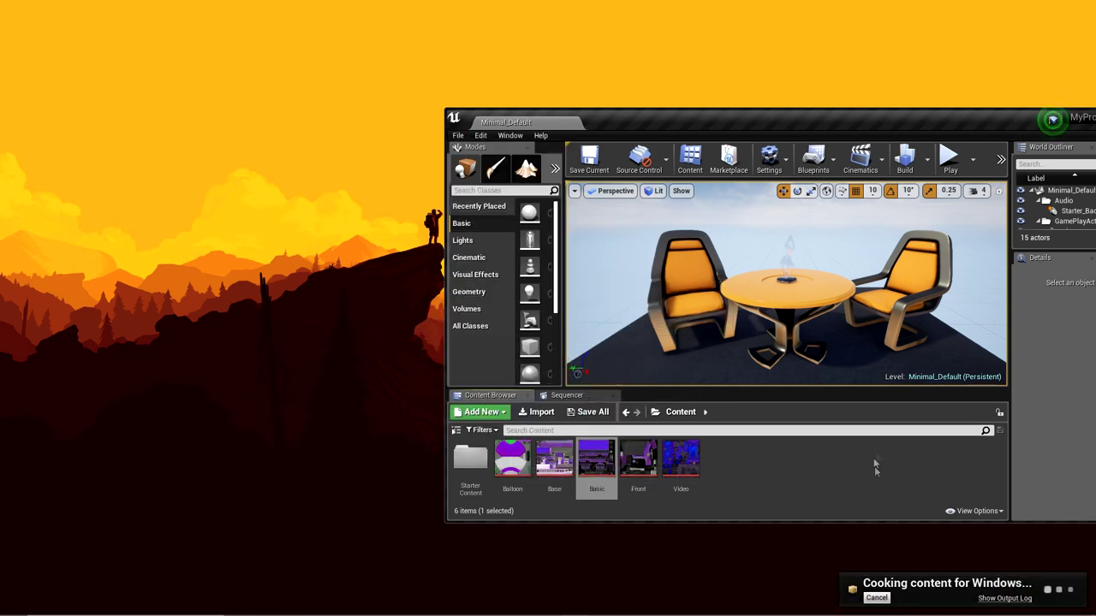
left_click_drag(894, 127, 717, 112)
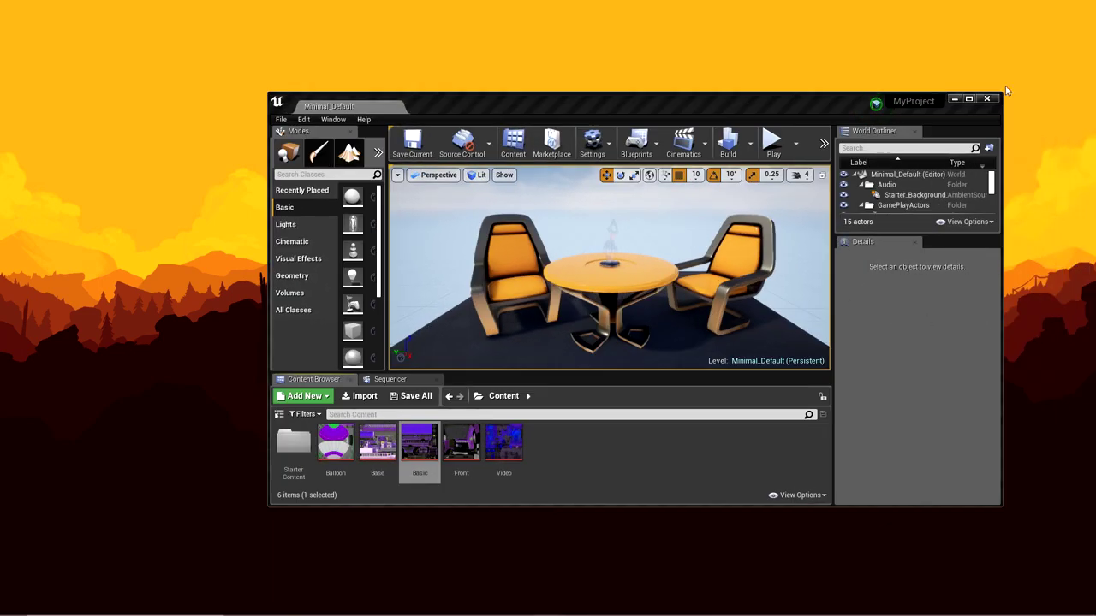
left_click(989, 102)
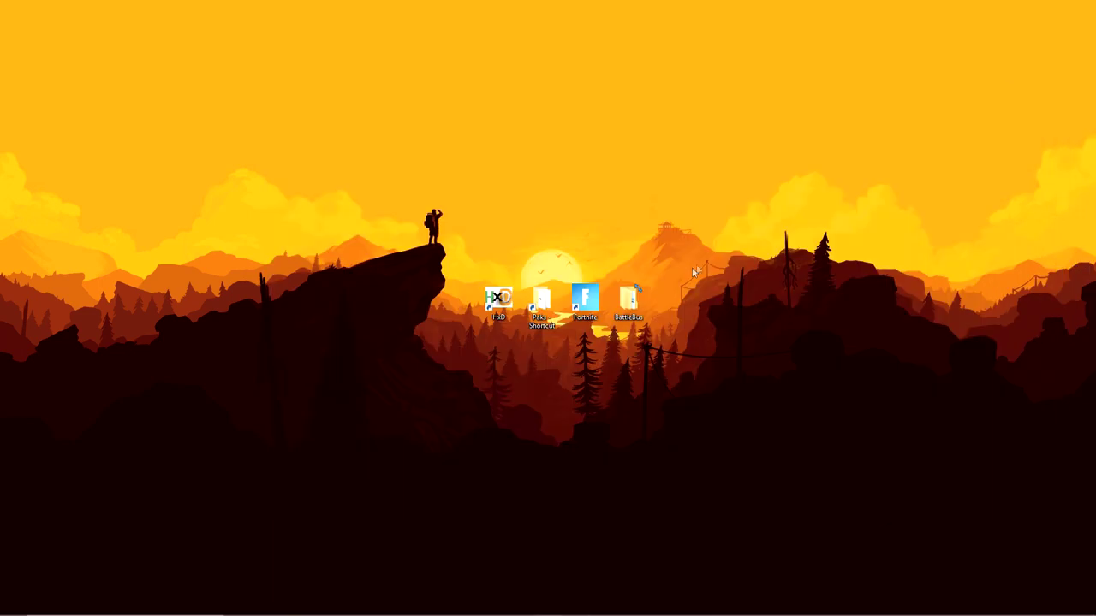
Open the MyProject folder in File Explorer and go to Saved, Cooked, WindowsNoEditor, MyProject, Content
key("super")
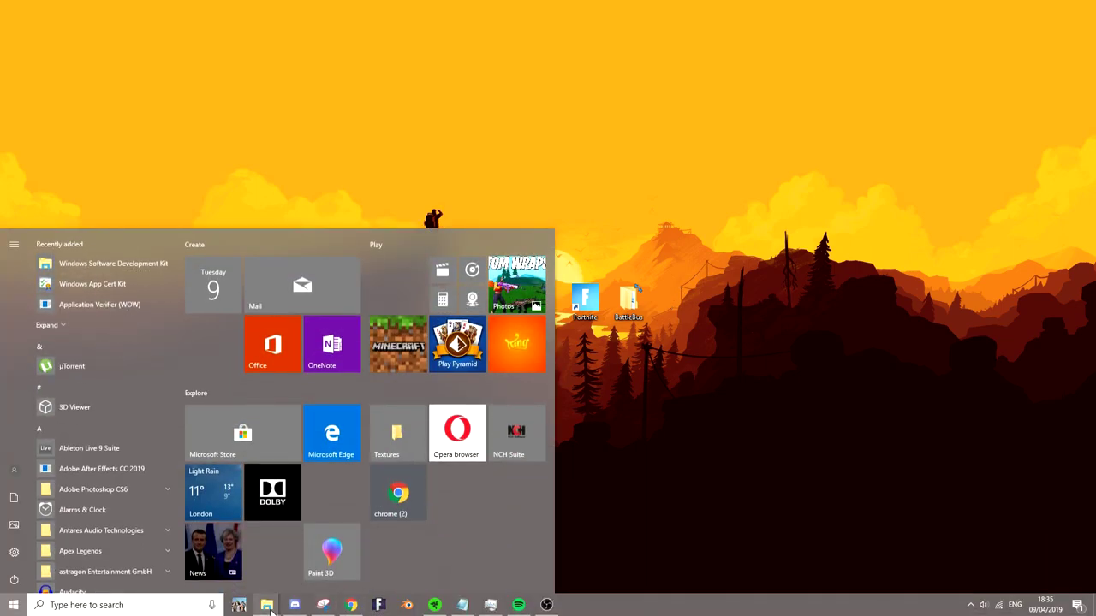
mouse_move(266, 605)
left_click(228, 561)
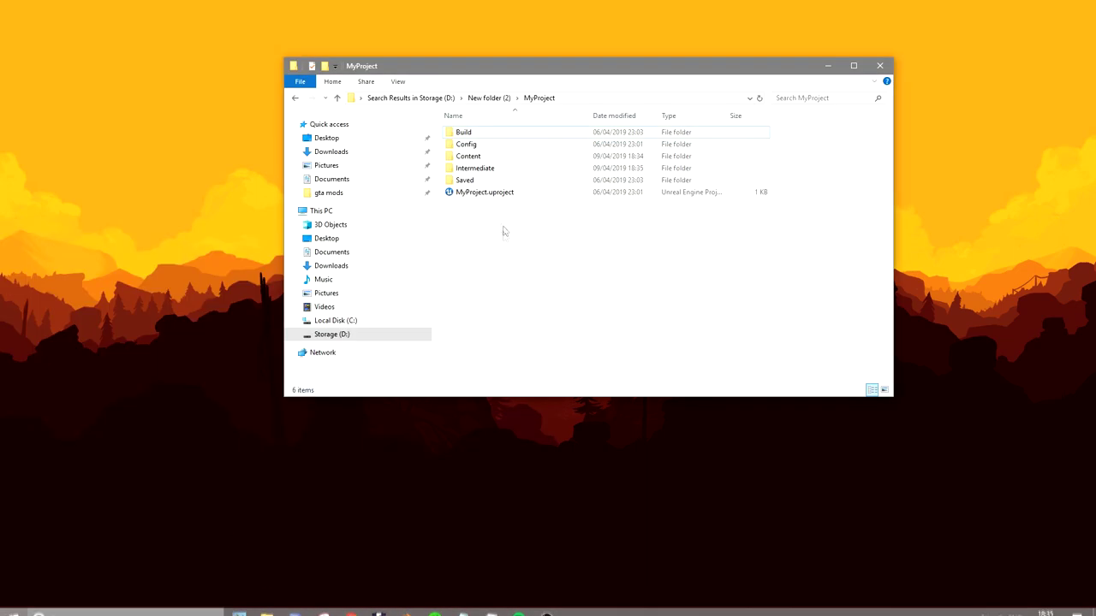
double_click(470, 180)
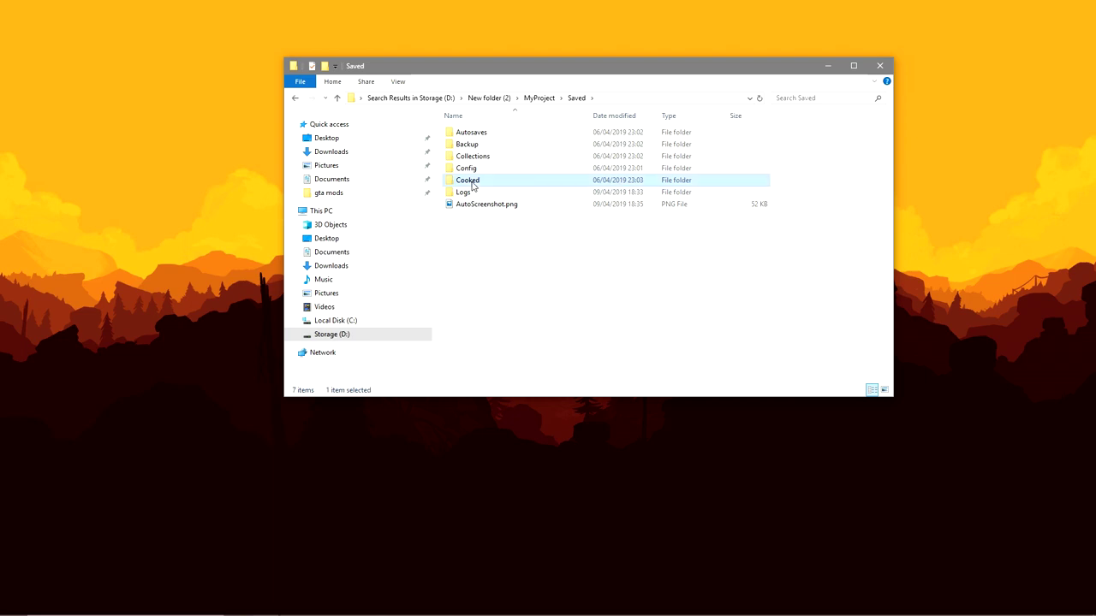
double_click(474, 182)
left_click(486, 135)
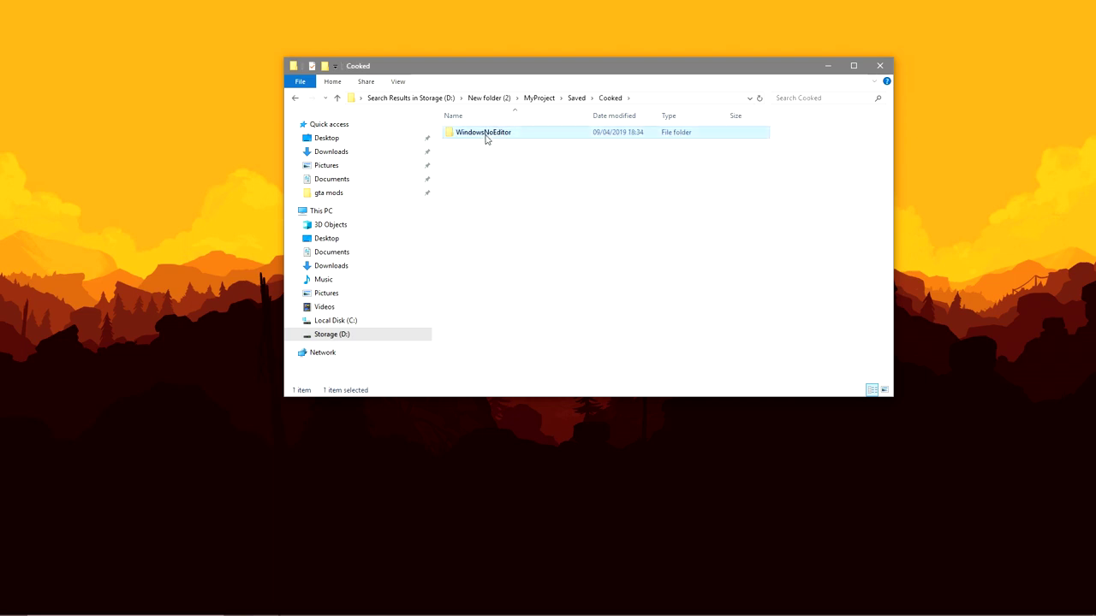
double_click(485, 136)
left_click(482, 146)
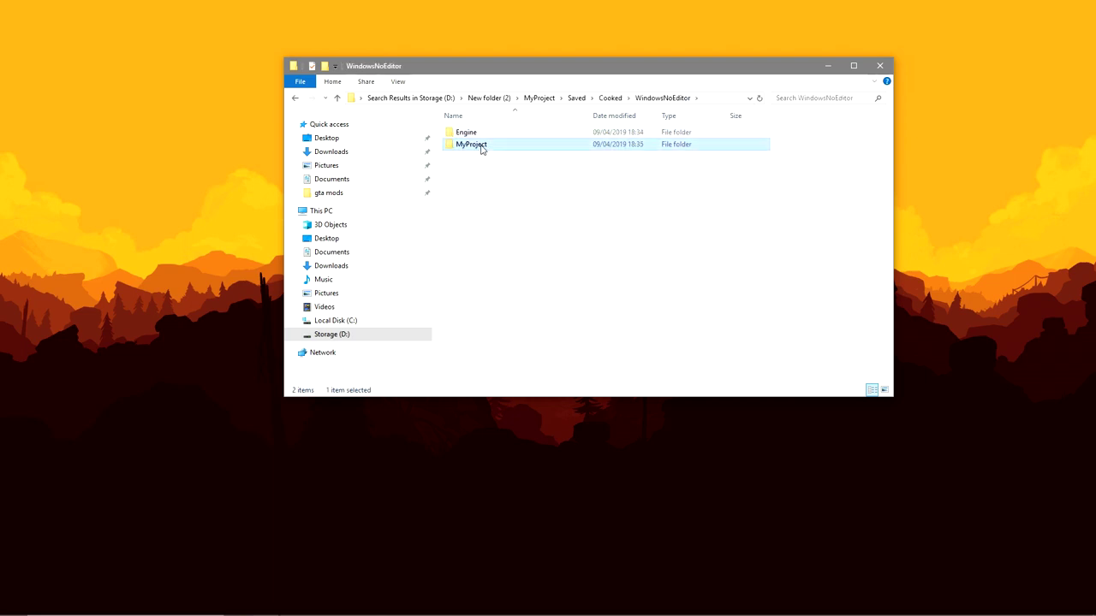
double_click(481, 147)
left_click(477, 133)
double_click(478, 133)
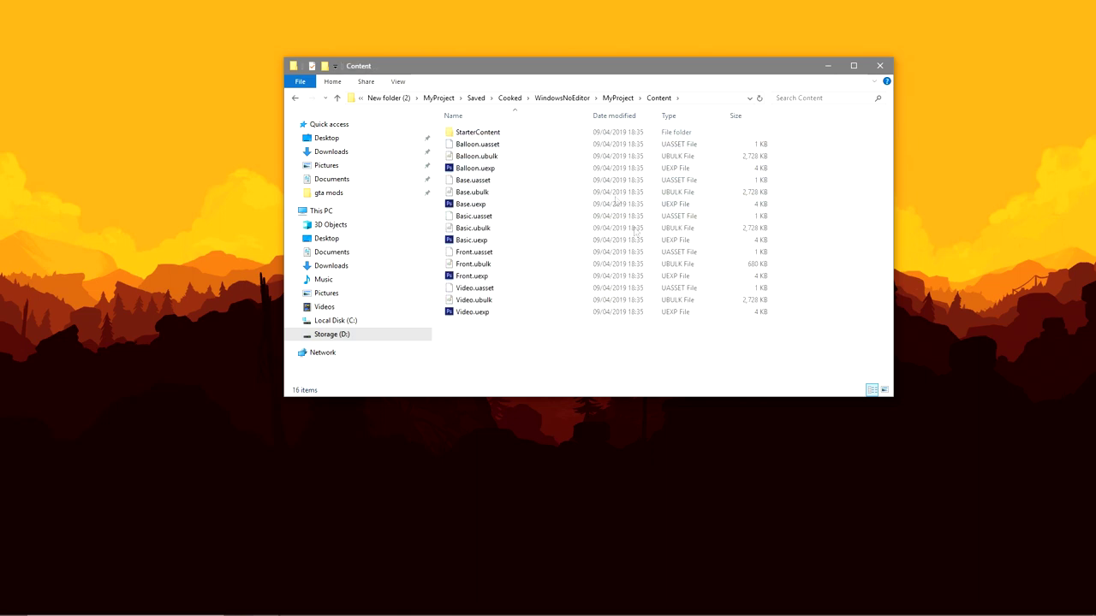
Copy Balloon.ubulk, Base.ubulk, Basic.ubulk and Front.ubulk from the cooked Content folder to the desktop, close the folder and align them in one column
left_click_drag(484, 160, 199, 138)
left_click_drag(482, 193, 239, 137)
left_click_drag(485, 229, 240, 190)
left_click_drag(477, 266, 242, 257)
left_click(826, 73)
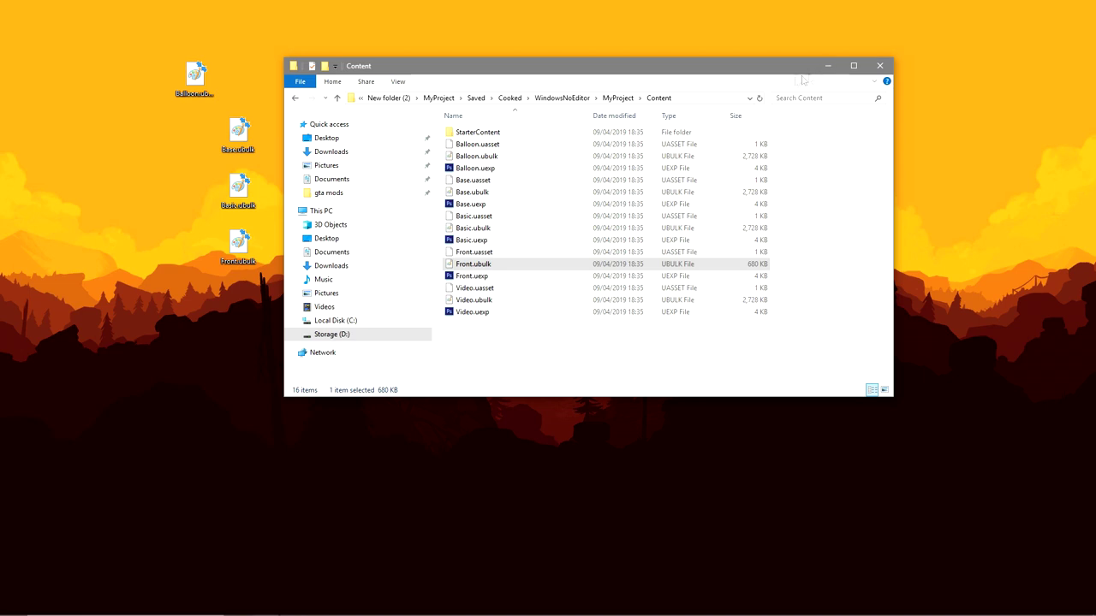
left_click(881, 68)
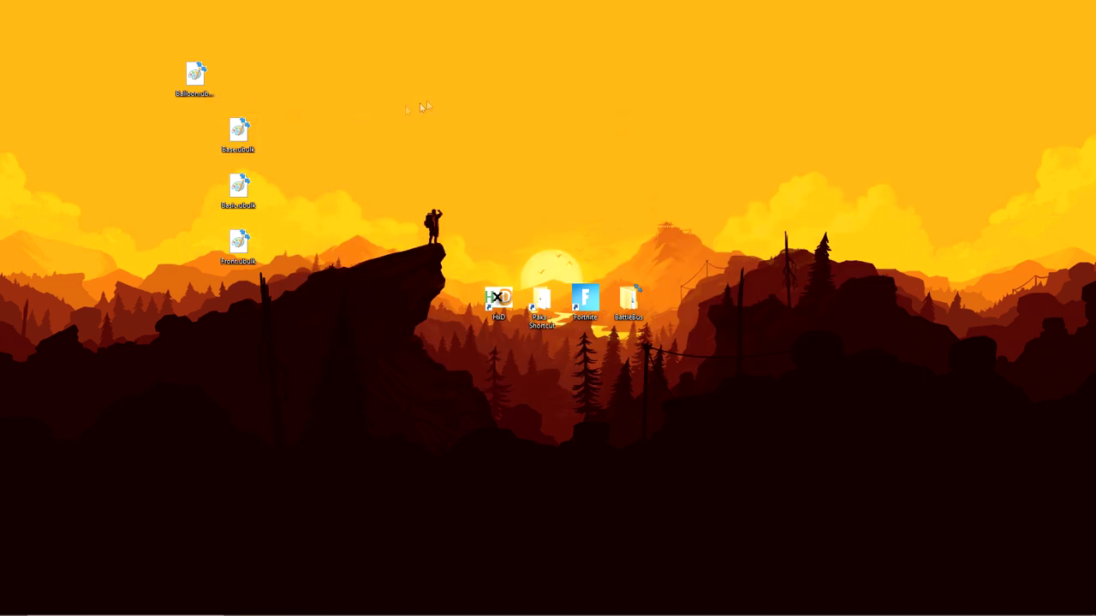
left_click_drag(195, 75, 238, 75)
left_click(360, 141)
Move the original party bus .ubulk files from the BattleBus folder's Balloon and Body subfolders to the desktop
double_click(630, 300)
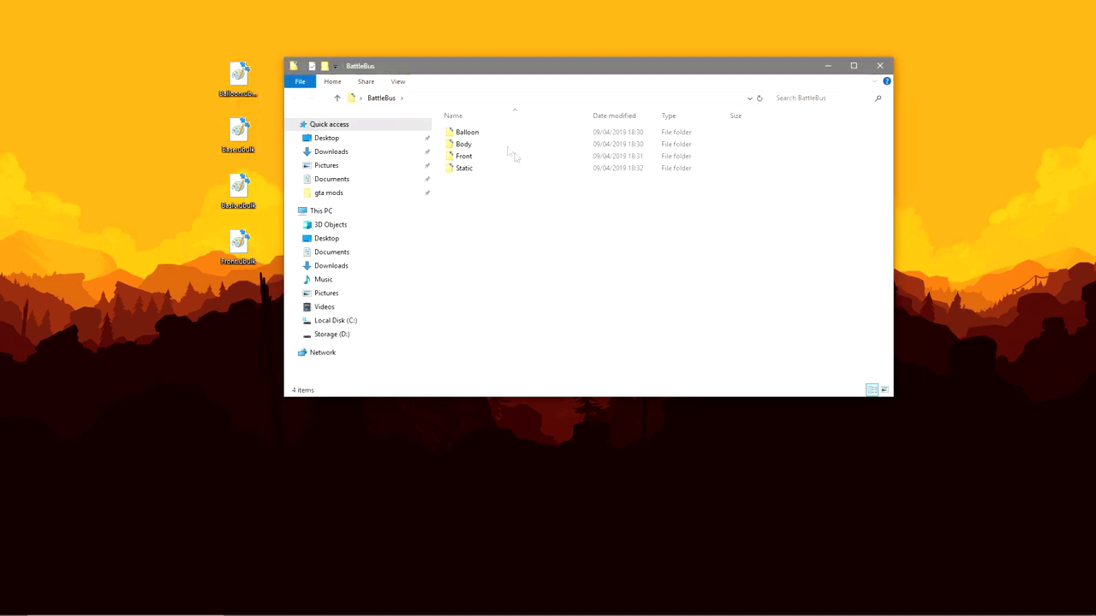
double_click(479, 137)
left_click_drag(480, 65, 738, 65)
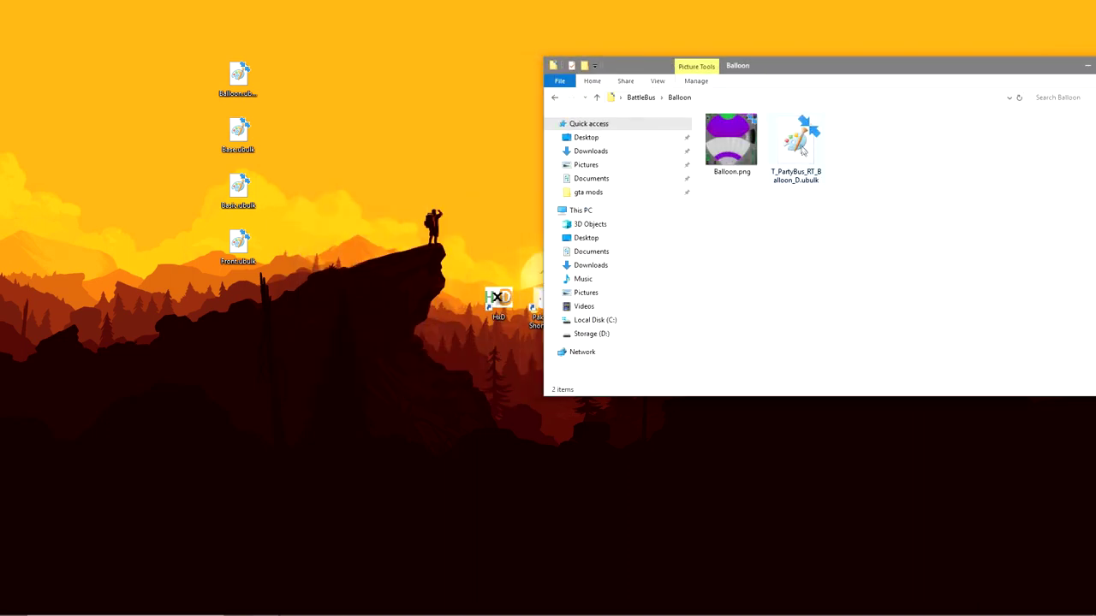
left_click_drag(800, 145, 288, 92)
left_click(557, 99)
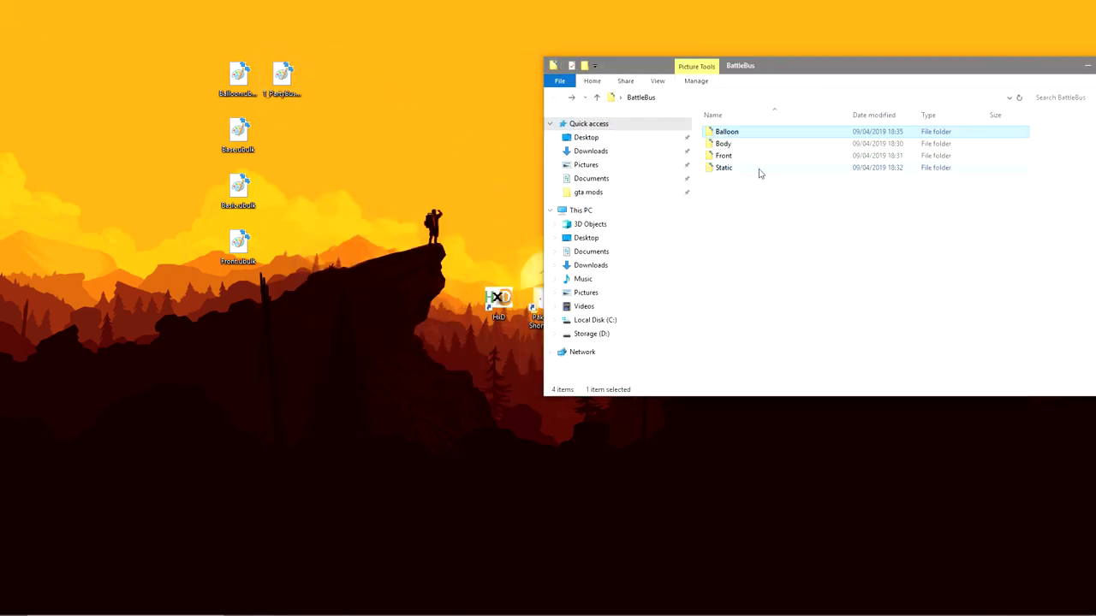
left_click(728, 143)
double_click(726, 144)
left_click_drag(796, 146, 369, 81)
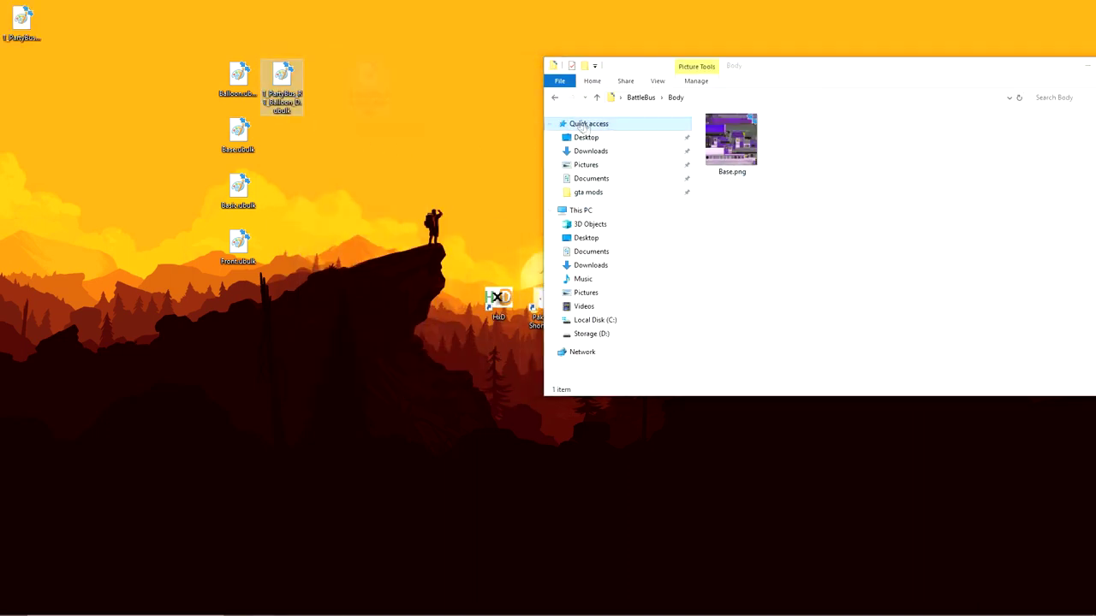
Move the original party bus .ubulk files from the Front and Static subfolders to the desktop
left_click(555, 101)
double_click(758, 156)
left_click_drag(795, 145, 381, 158)
key("alt+Up")
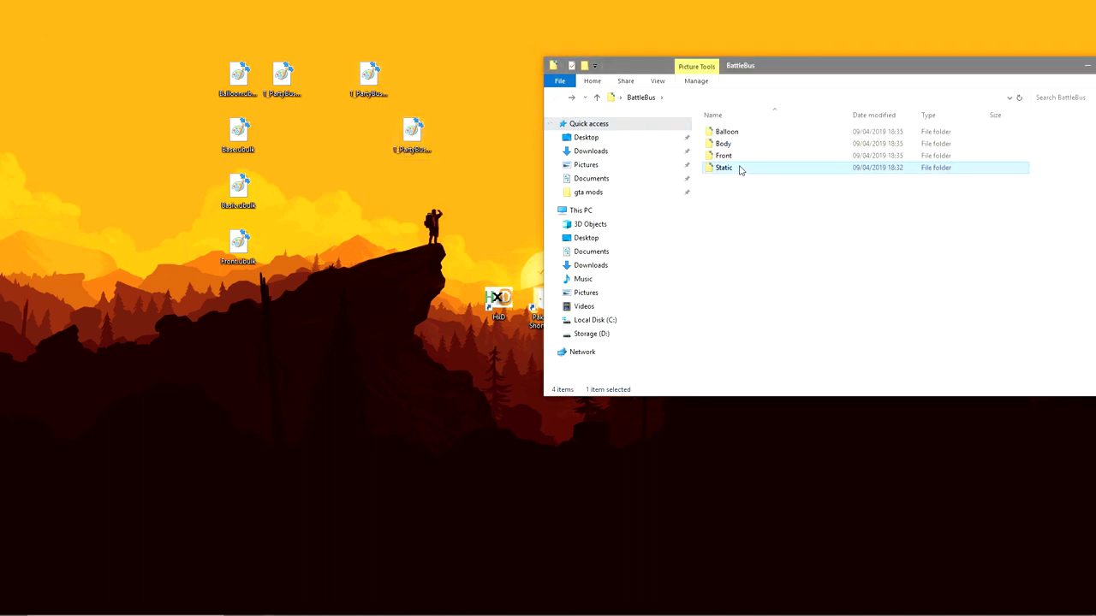
double_click(741, 166)
left_click_drag(795, 163, 458, 205)
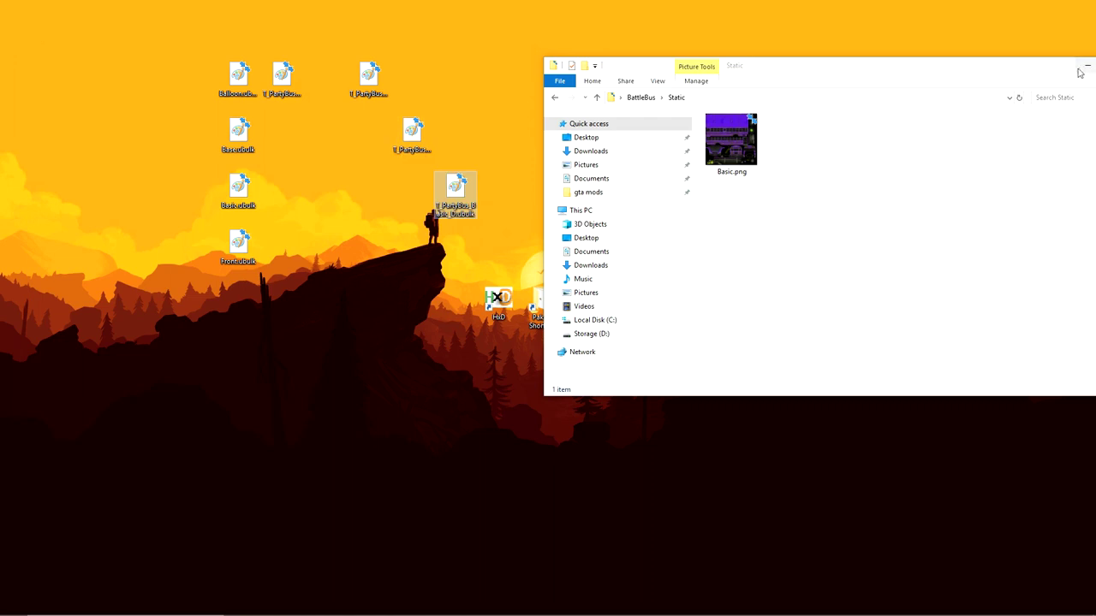
Arrange the original Base, Front and Basic party bus .ubulk files on the desktop beside their matching cooked files
left_click(936, 106)
left_click(364, 92)
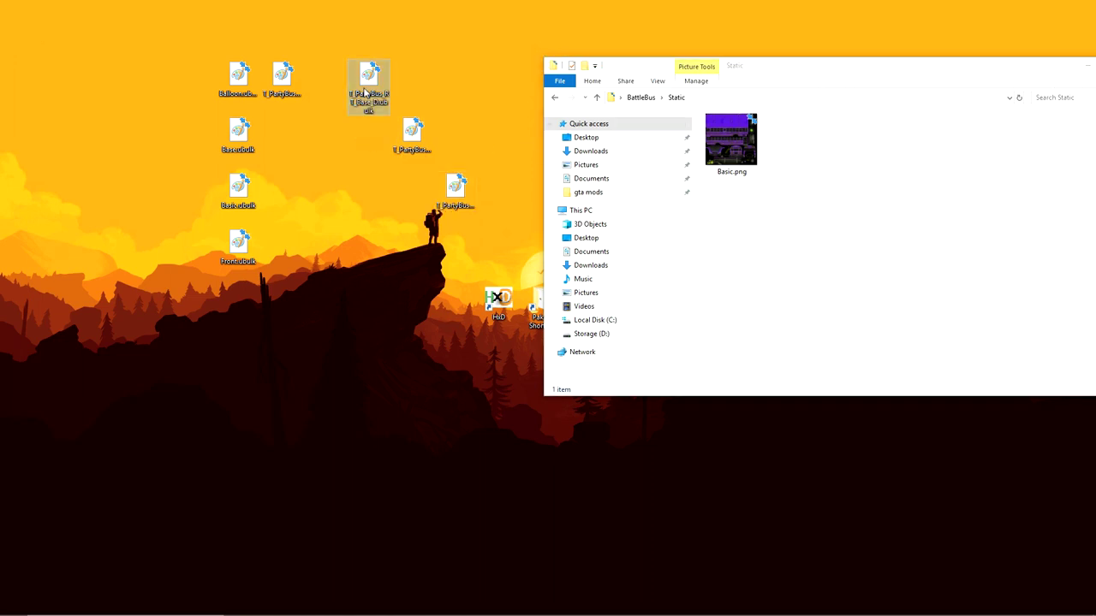
left_click_drag(377, 75, 289, 131)
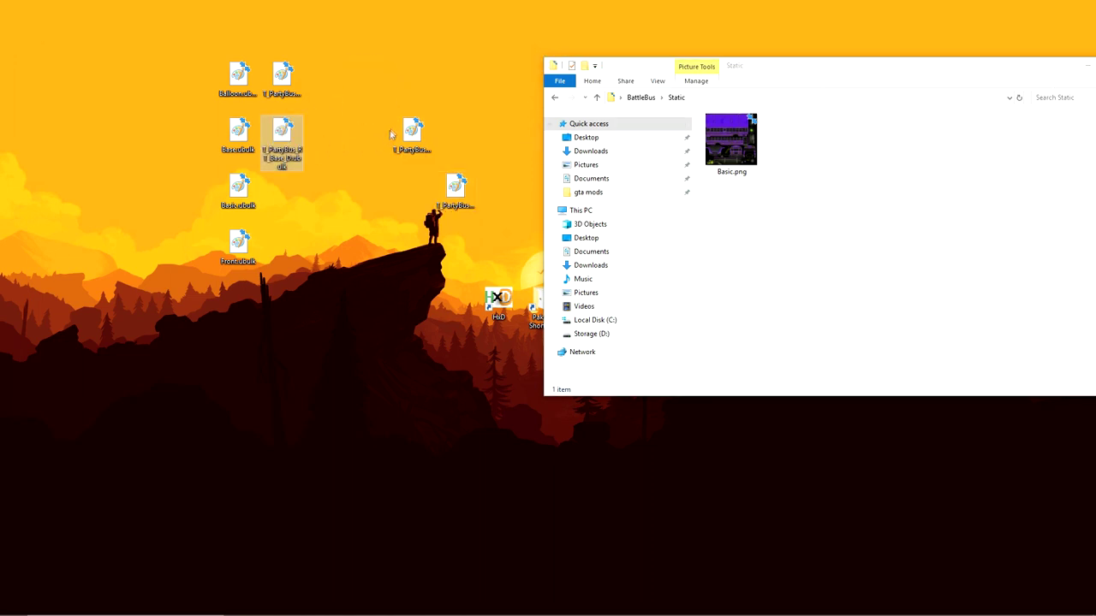
left_click(415, 133)
left_click_drag(415, 129, 286, 241)
left_click(459, 190)
left_click_drag(458, 195, 284, 194)
Launch HxD and open pakchunk0_s1-WindowsClient.pak from Fortnite's Paks folder
key("super")
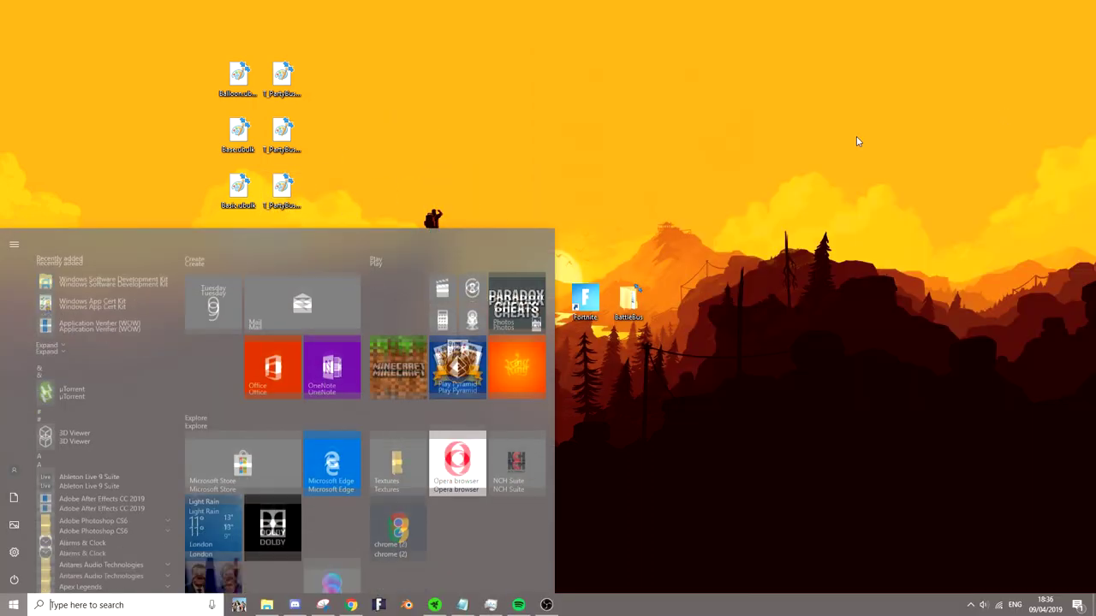
type("hxd")
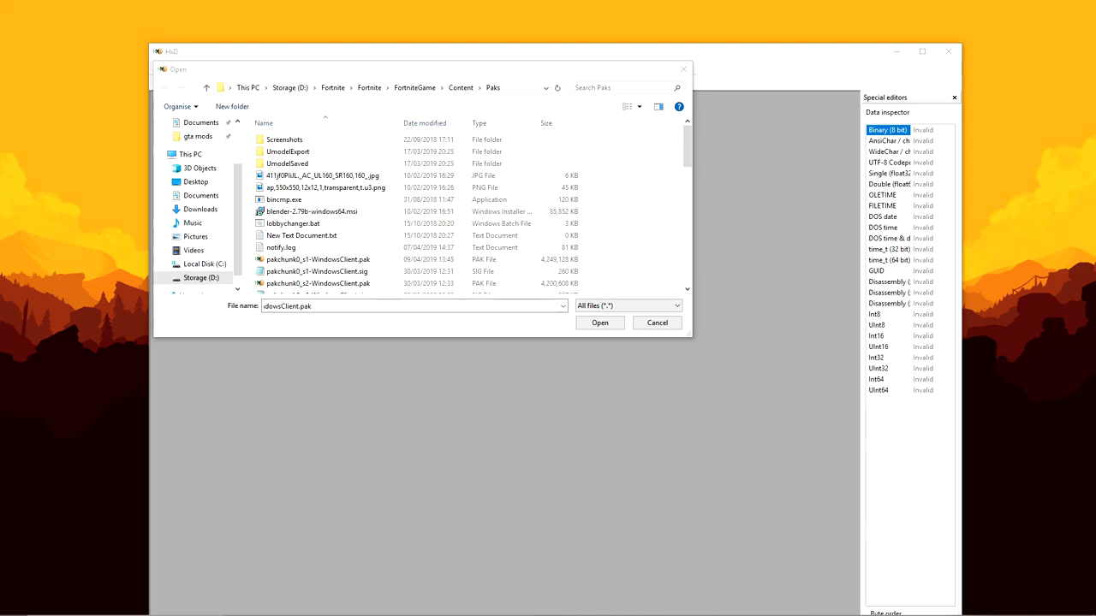
double_click(328, 264)
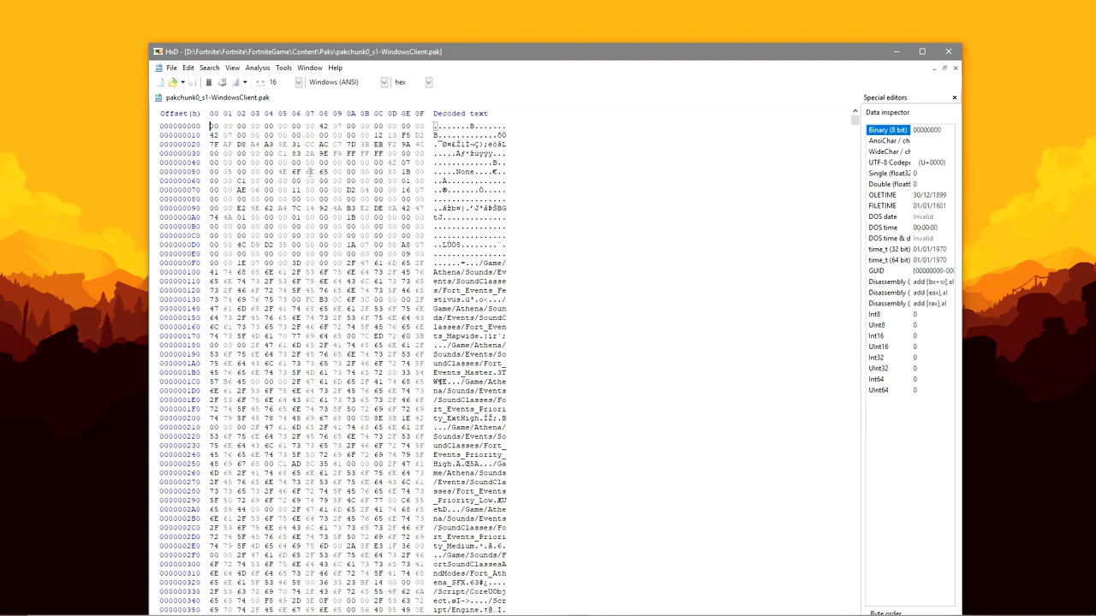
Reposition the HxD window and open T_PartyBus_RT_Balloon_D.ubulk and Balloon.ubulk alongside the pak file
left_click_drag(304, 53, 488, 104)
left_click_drag(173, 83, 476, 154)
left_click_drag(505, 105, 428, 72)
left_click(428, 118)
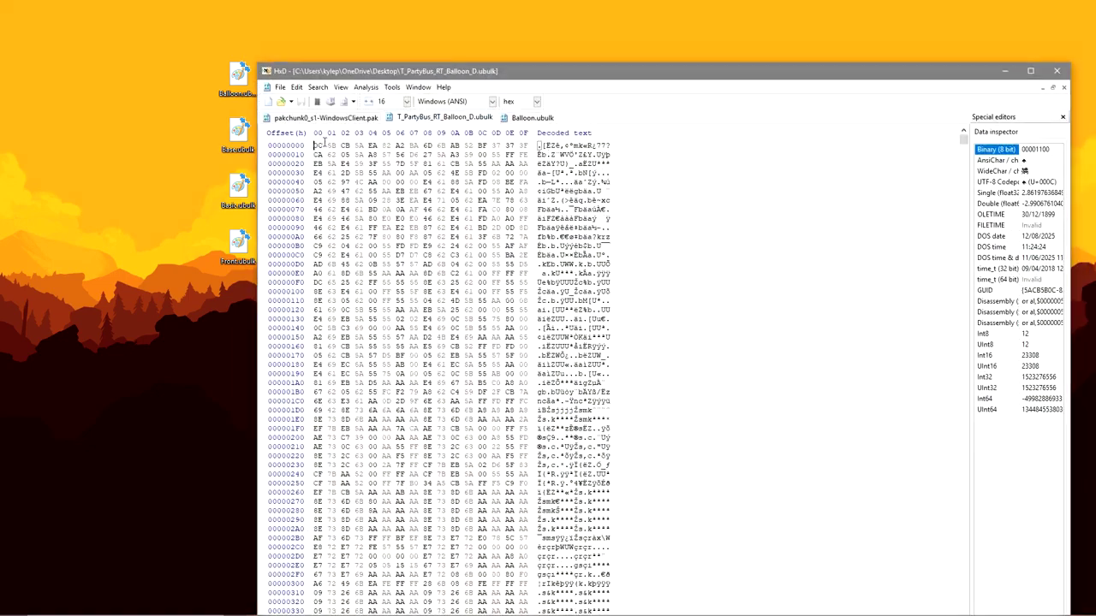
Search the pak file for the first five rows of hex values from T_PartyBus_RT_Balloon_D.ubulk and place the cursor at the match's start
left_click_drag(315, 145, 568, 187)
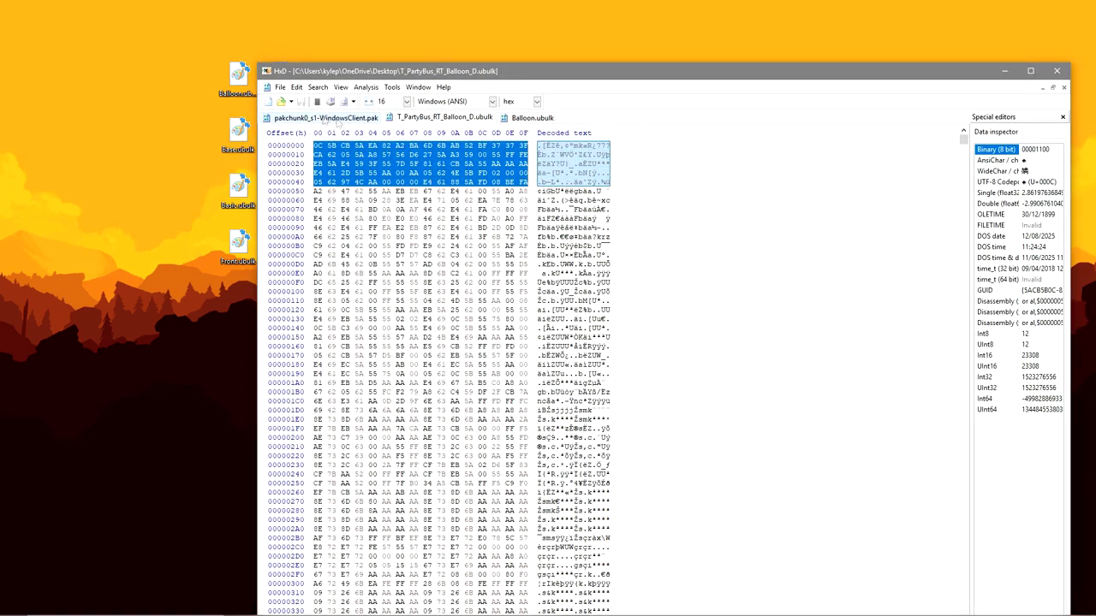
left_click(313, 118)
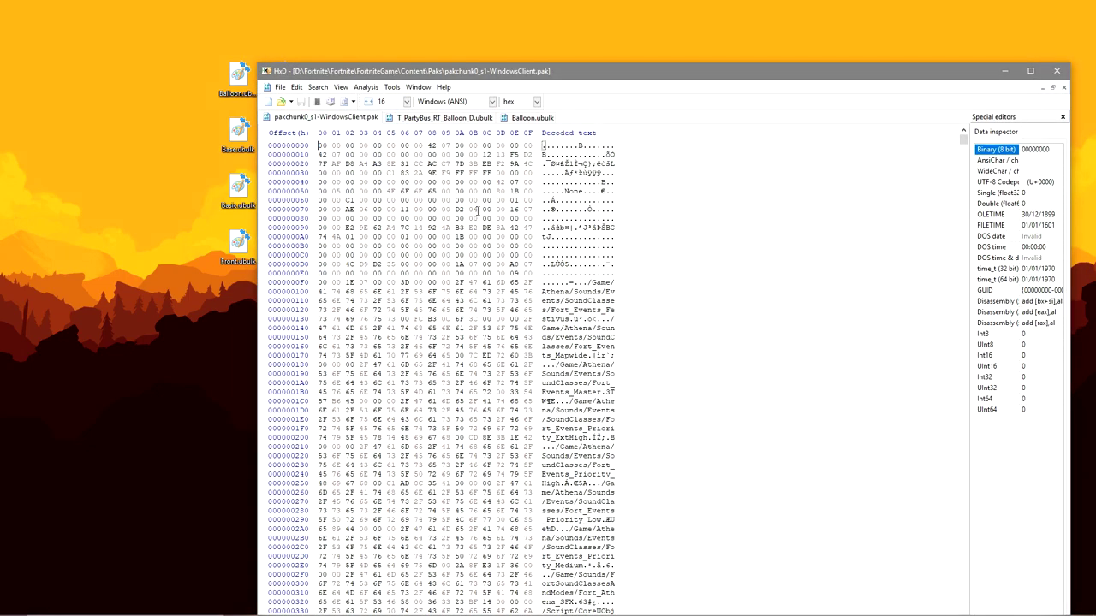
key("ctrl+f")
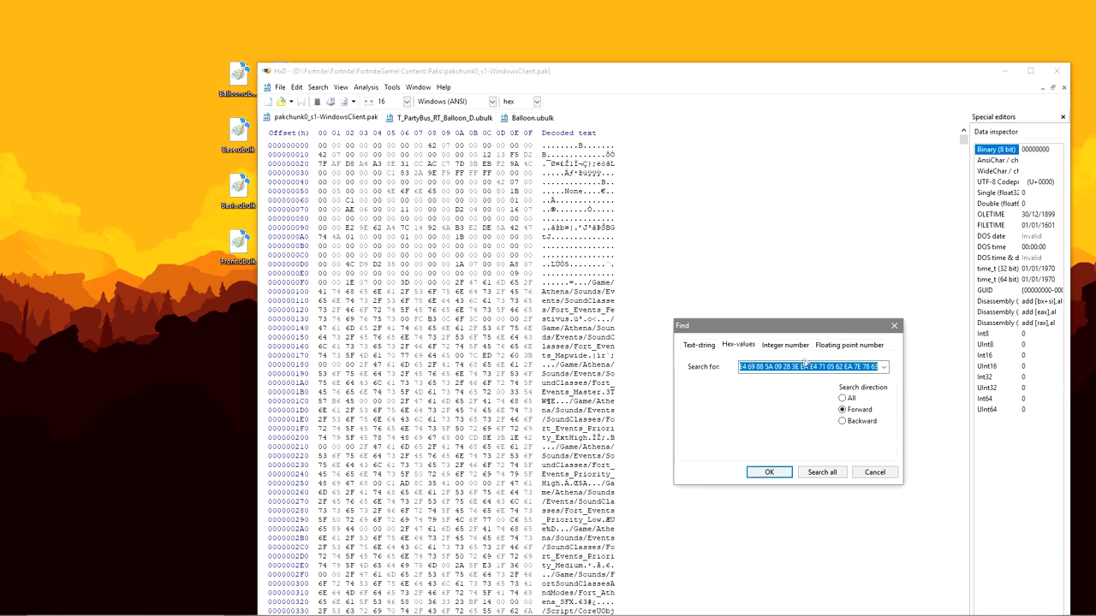
key("ctrl+v")
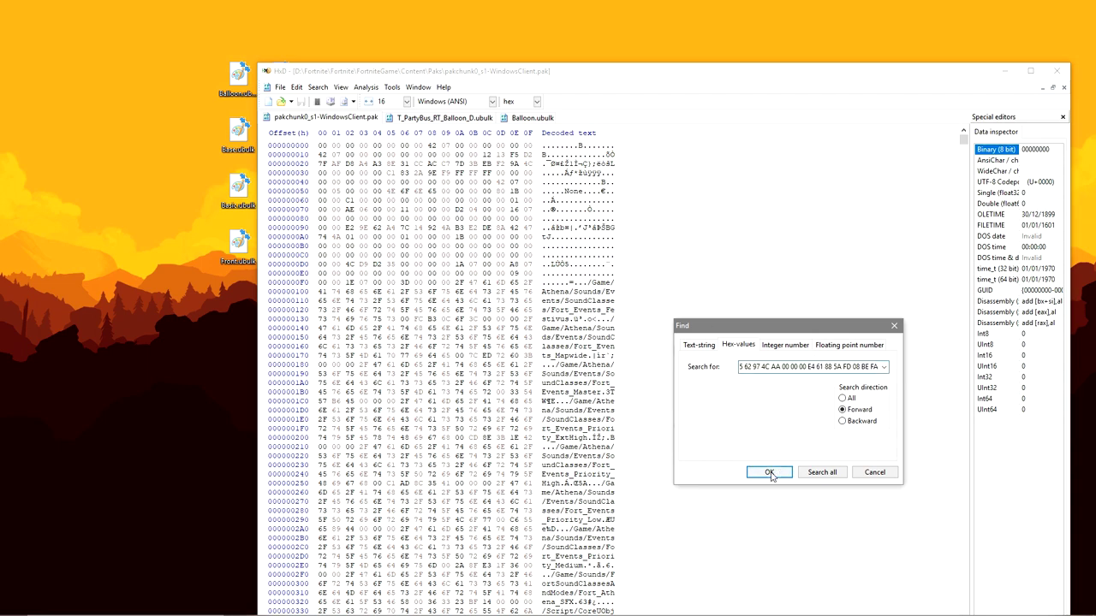
left_click(768, 473)
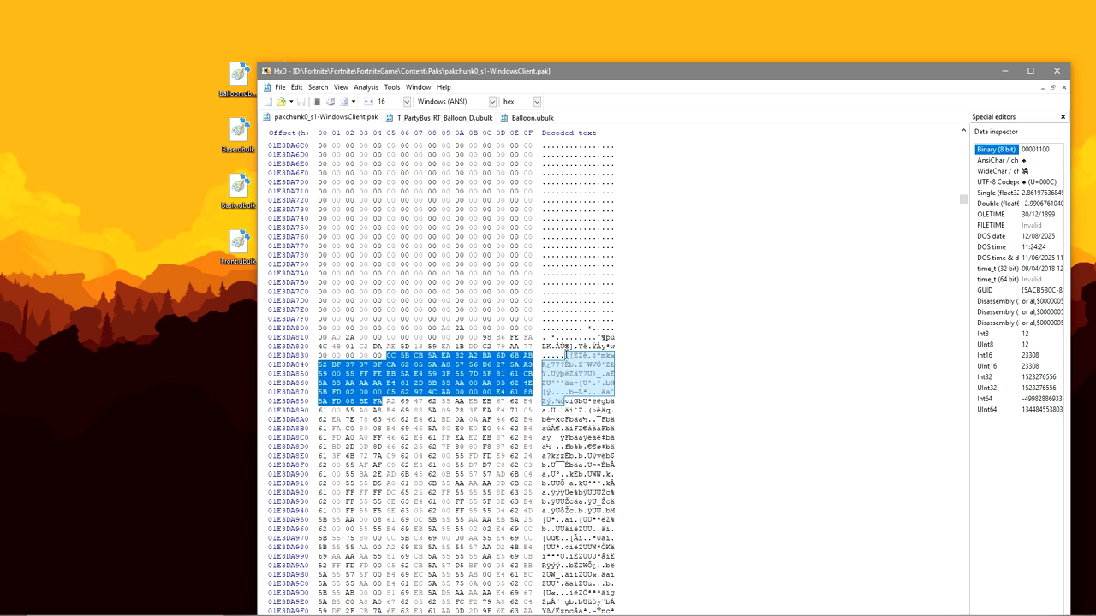
left_click(565, 353)
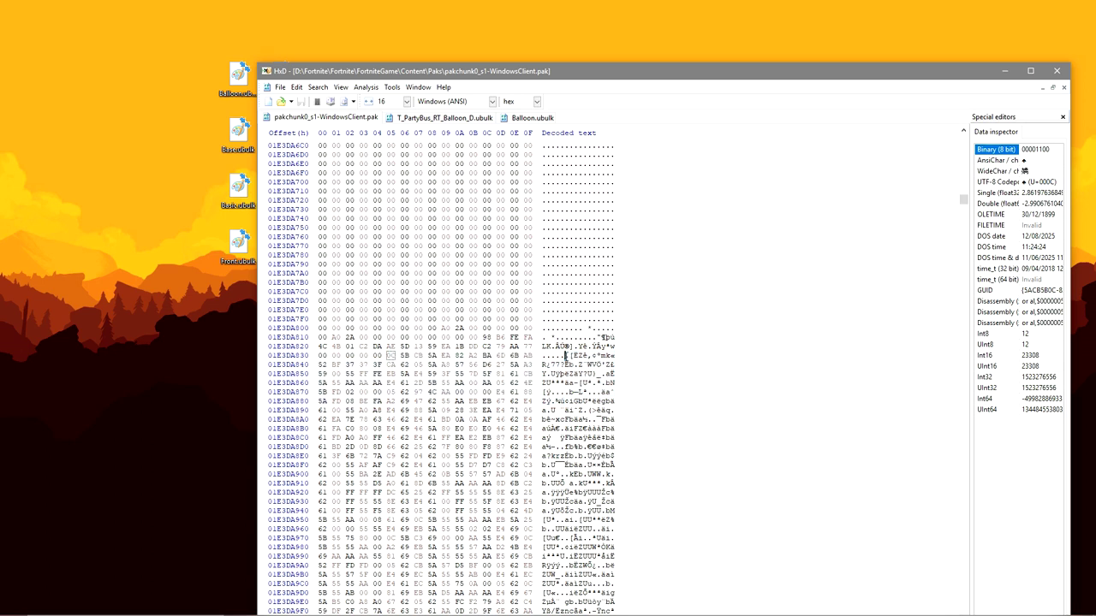
Select all of T_PartyBus_RT_Balloon_D.ubulk, copy the selection's decimal length, and return to the pak file
left_click(437, 117)
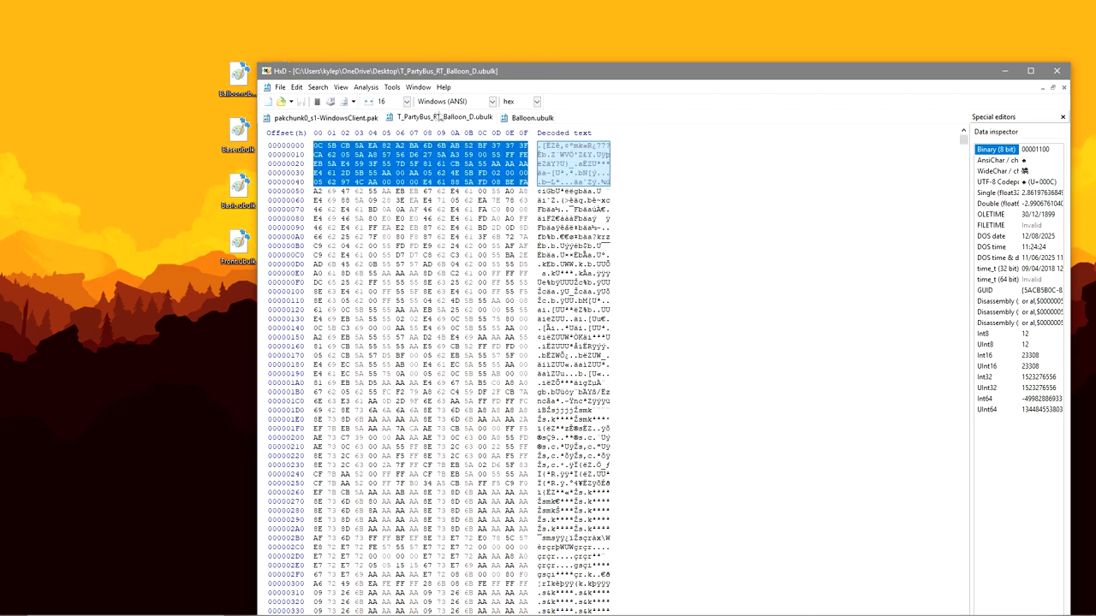
key("ctrl+a")
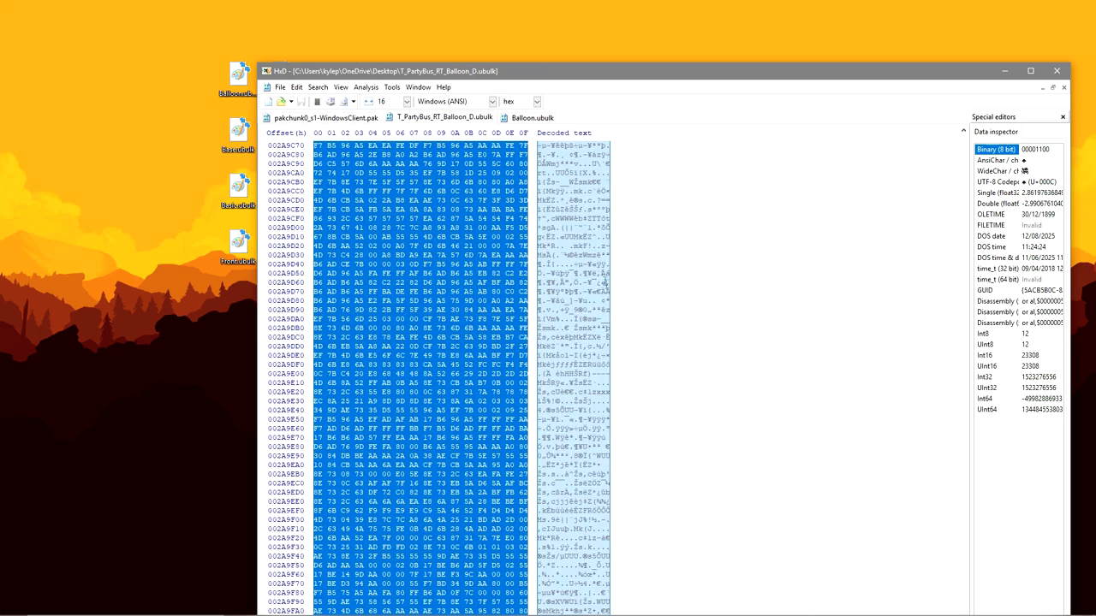
key("ctrl+e")
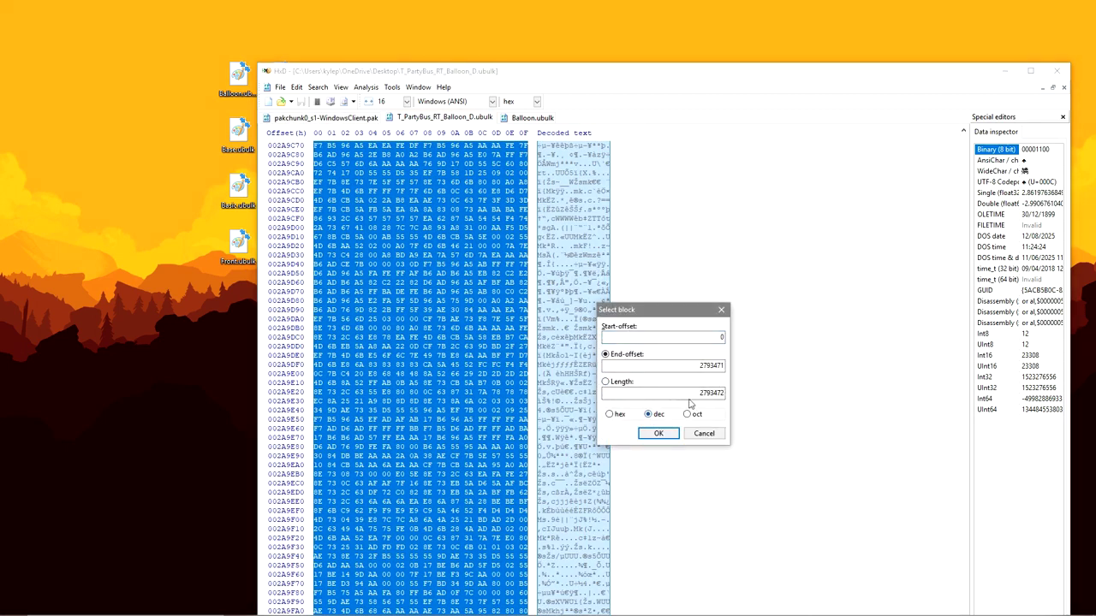
left_click(680, 381)
key("ctrl+c")
left_click(721, 310)
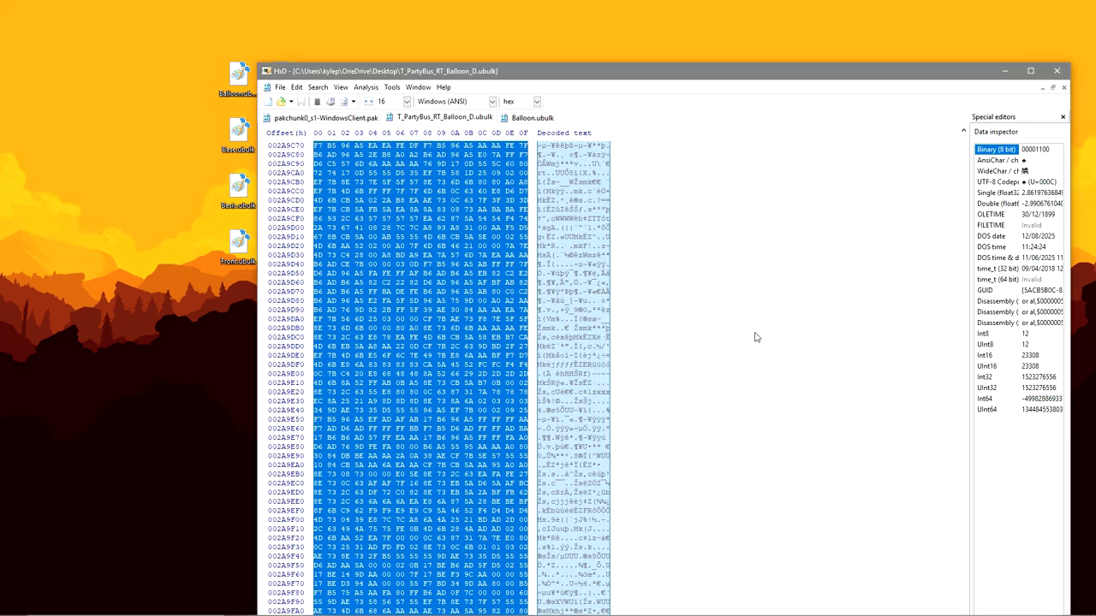
left_click(366, 118)
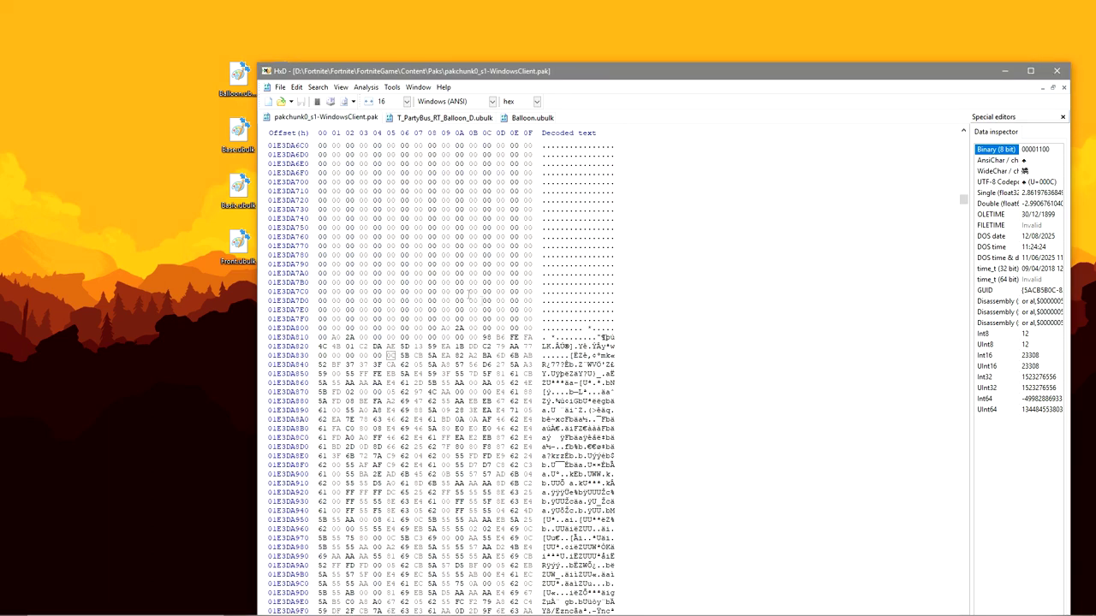
Select a block of 2793472 bytes (decimal length) in the pak file from the cursor's offset
key("ctrl+e")
left_click(648, 414)
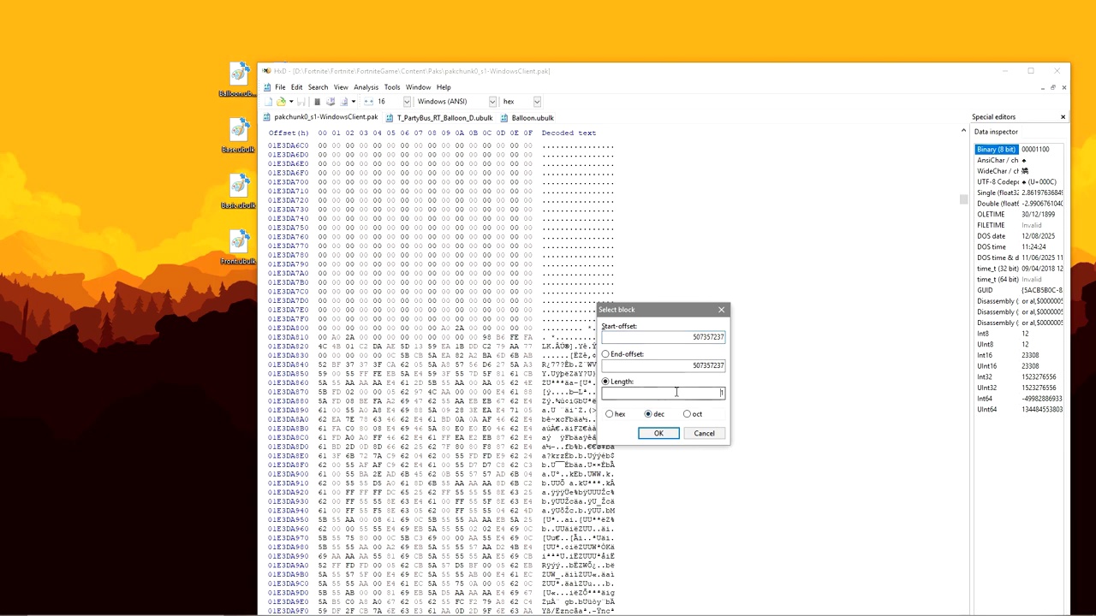
key("ctrl+v")
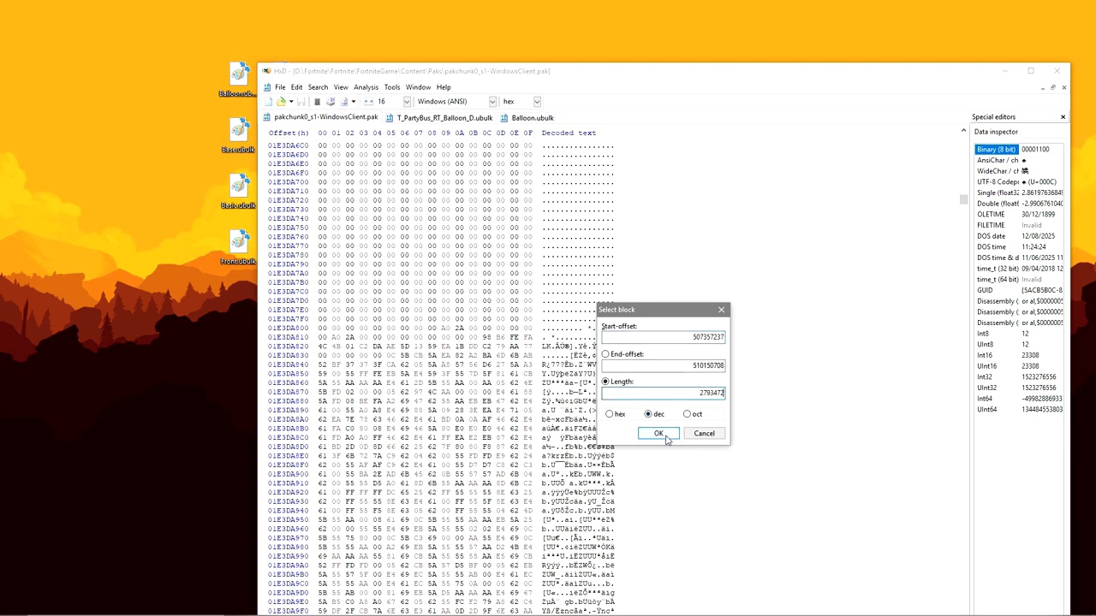
left_click(658, 434)
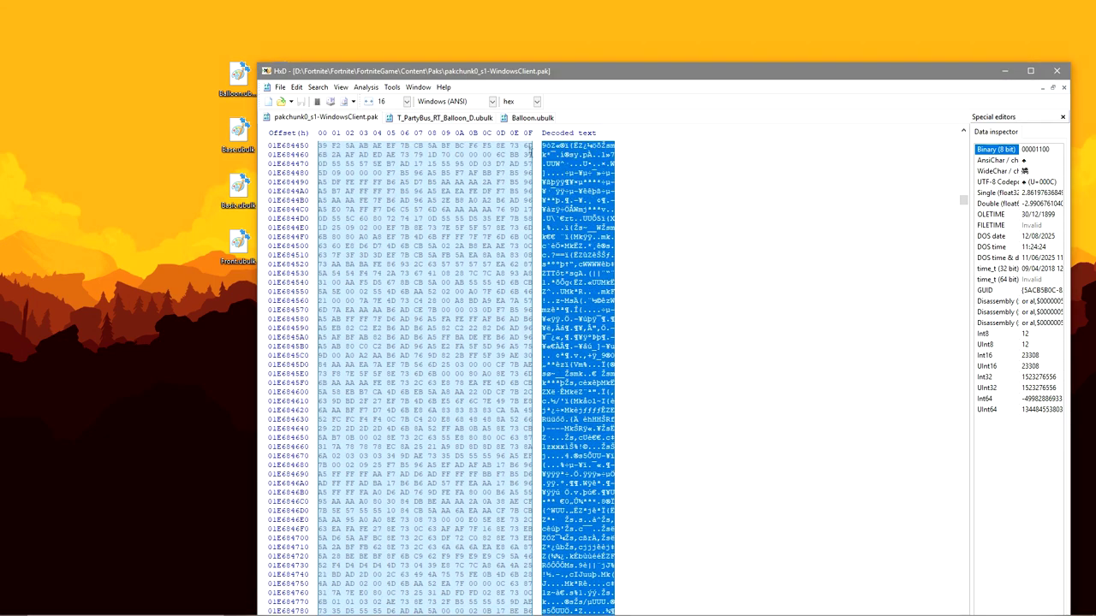
Overwrite the selected block in the pak file with the contents of Balloon.ubulk
left_click(532, 117)
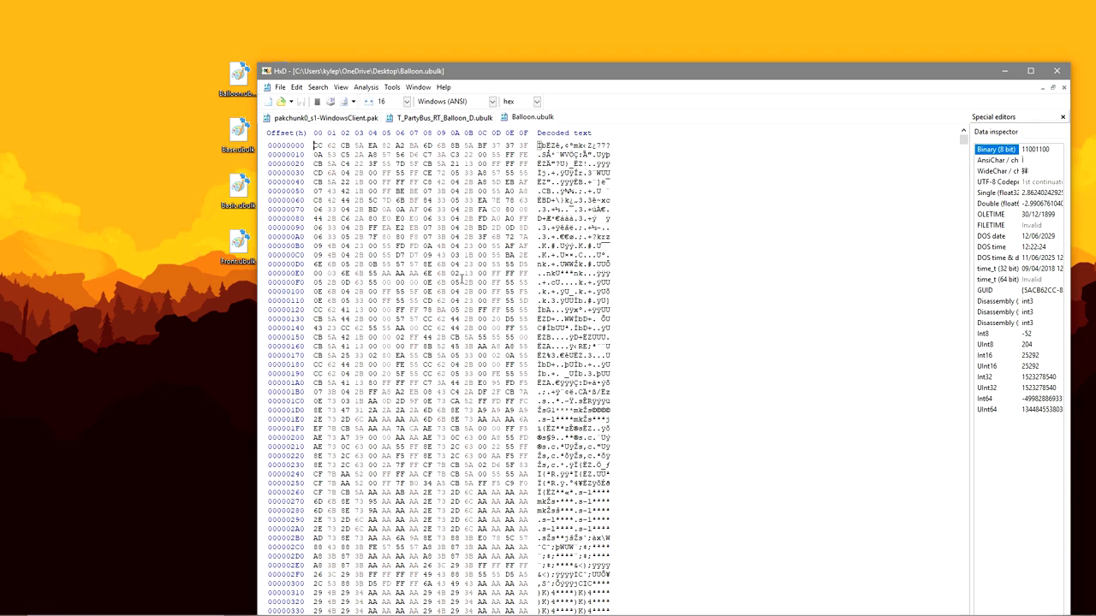
key("ctrl+v")
left_click(341, 118)
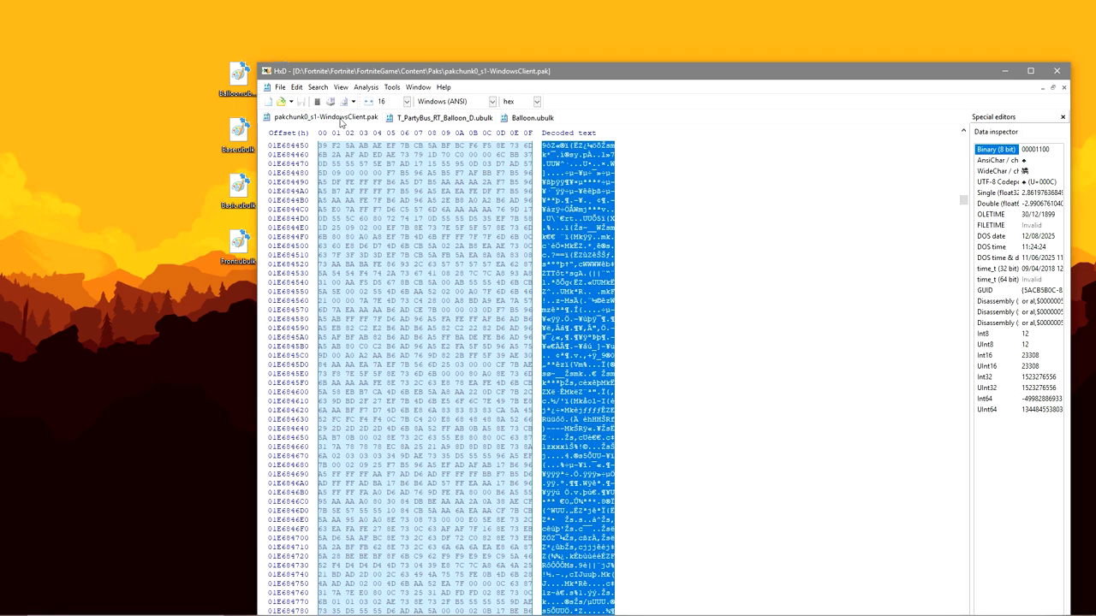
key("ctrl+b")
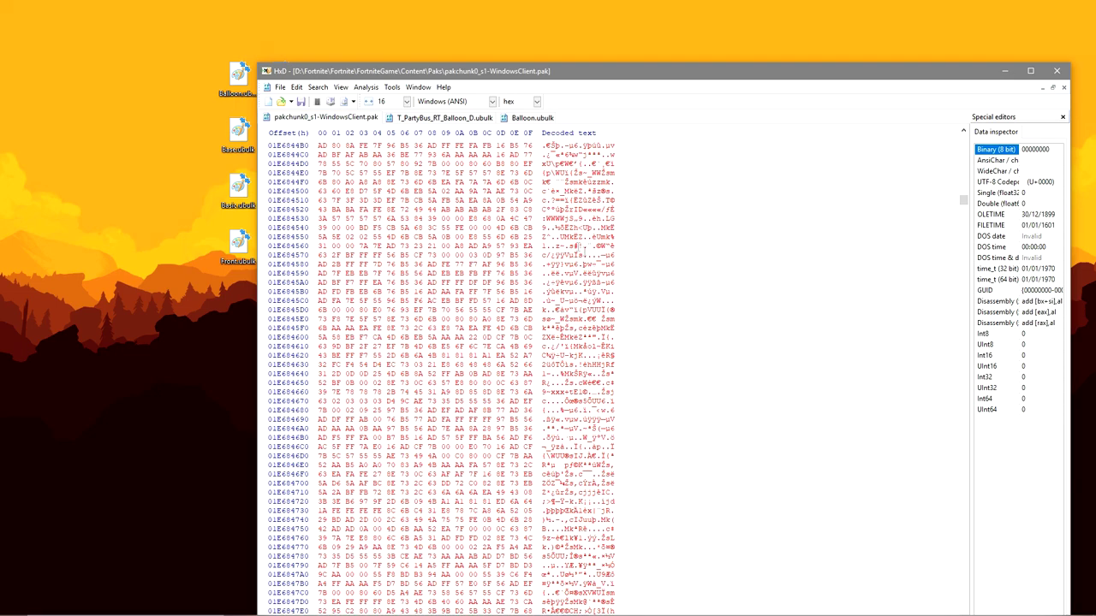
Close both balloon files and open T_PartyBus_RT_Base_D.ubulk and Base.ubulk alongside the pak file
left_click(429, 118)
right_click(429, 118)
left_click(443, 125)
right_click(435, 117)
left_click(446, 125)
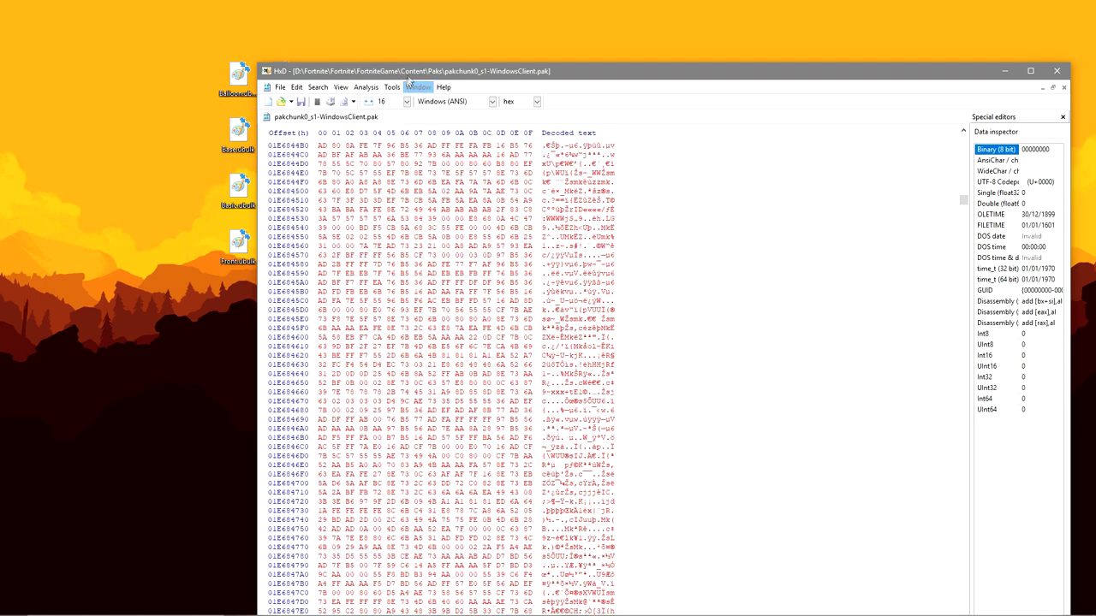
left_click_drag(407, 75, 549, 68)
left_click_drag(198, 144, 640, 119)
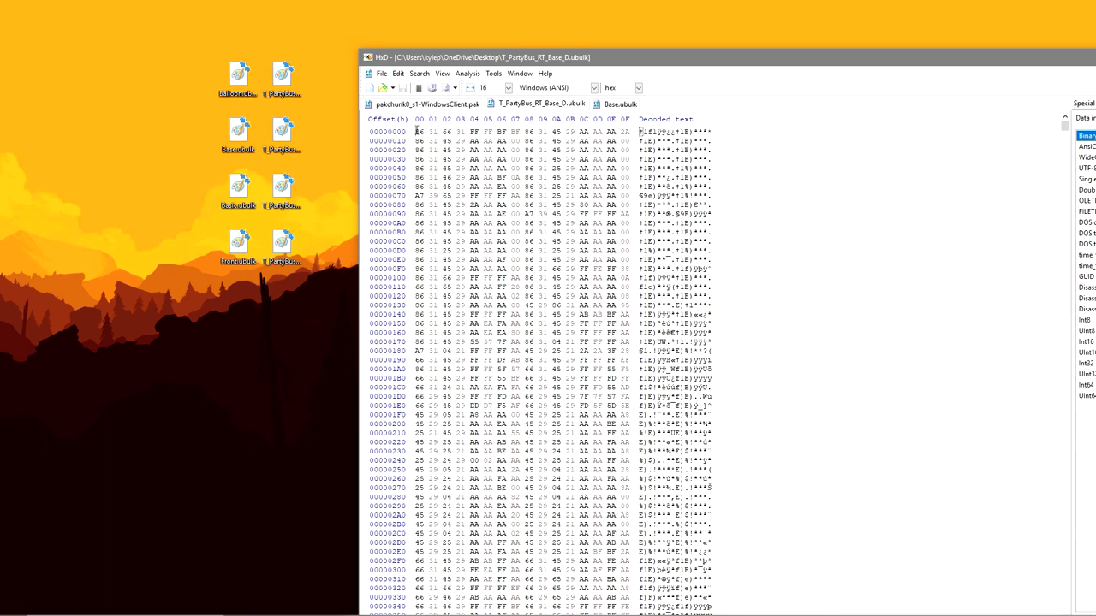
Search the pak file from its beginning for the first six hex rows of T_PartyBus_RT_Base_D.ubulk and place the cursor at the match's start
left_click_drag(417, 131, 642, 177)
left_click(454, 104)
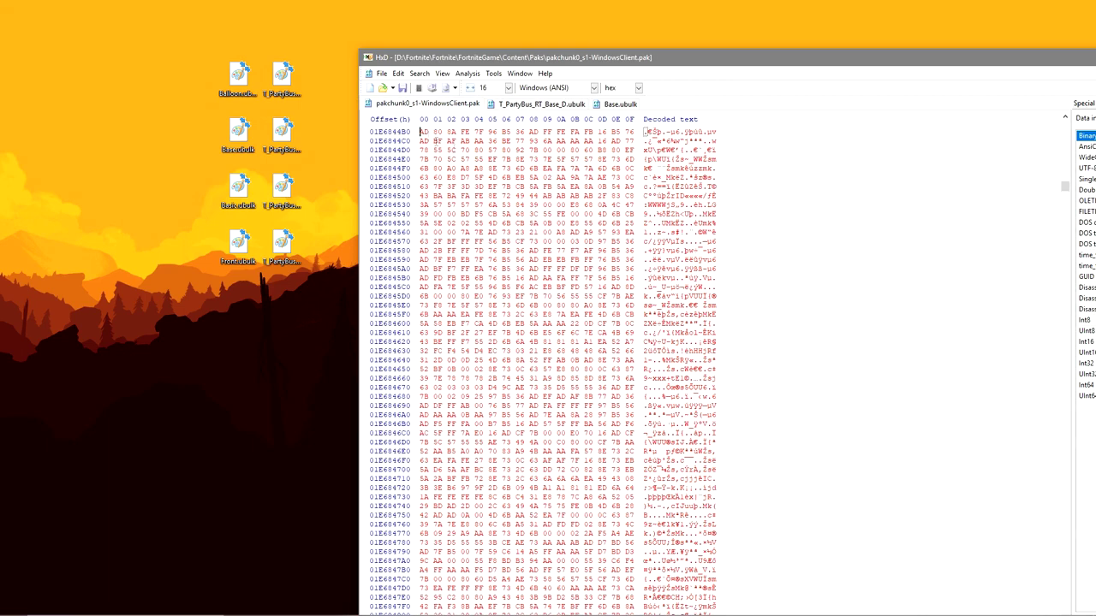
left_click_drag(1066, 187, 1067, 120)
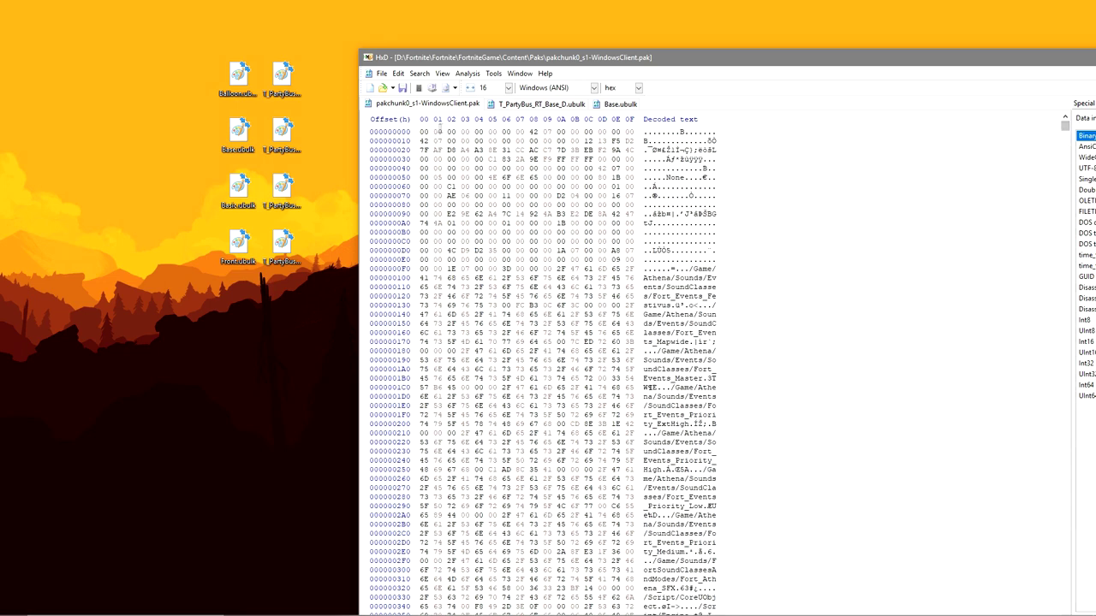
key("ctrl+f")
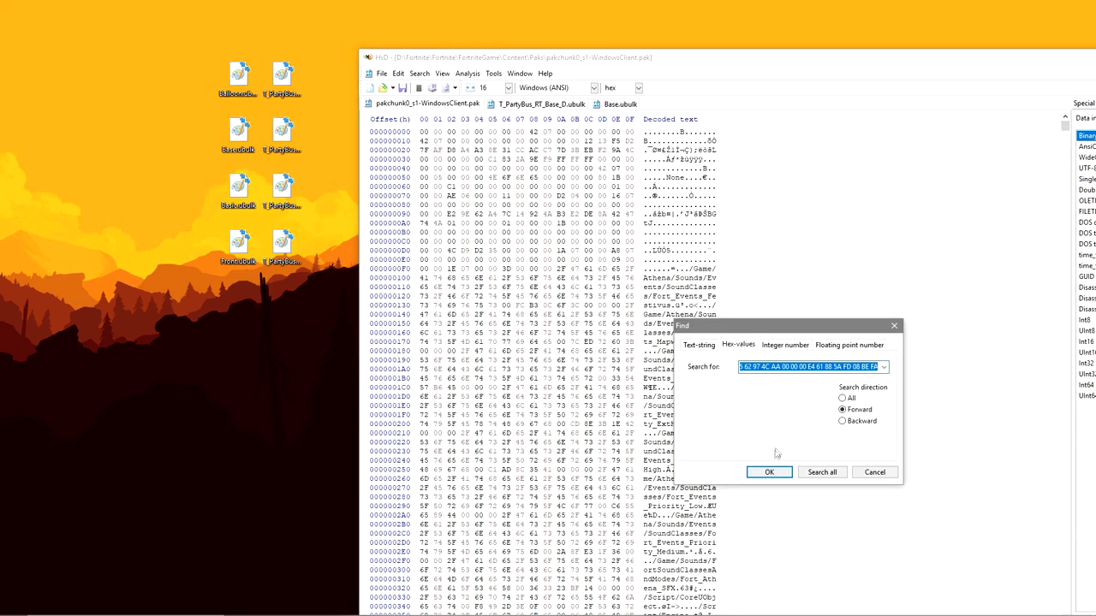
left_click(770, 471)
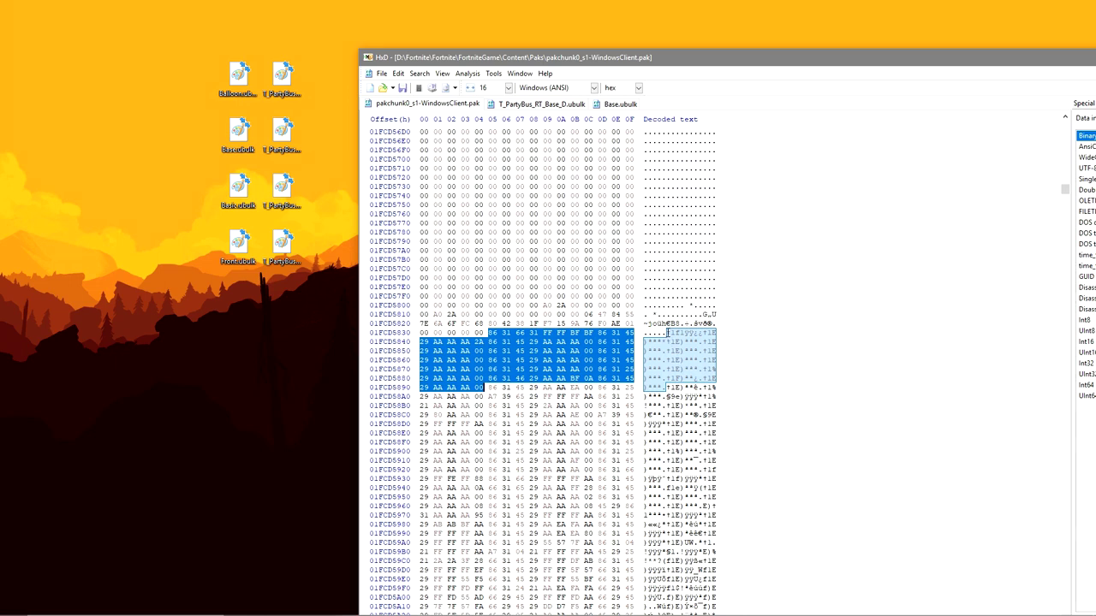
left_click(668, 333)
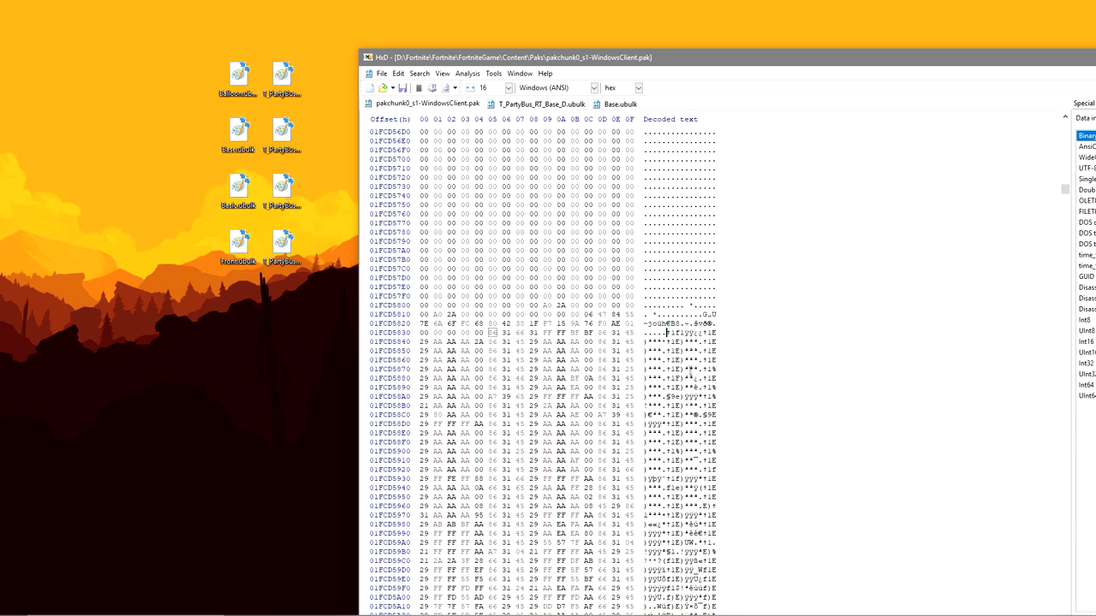
Select all of T_PartyBus_RT_Base_D.ubulk, copy the selection's decimal length, and return to the pak file
left_click(547, 109)
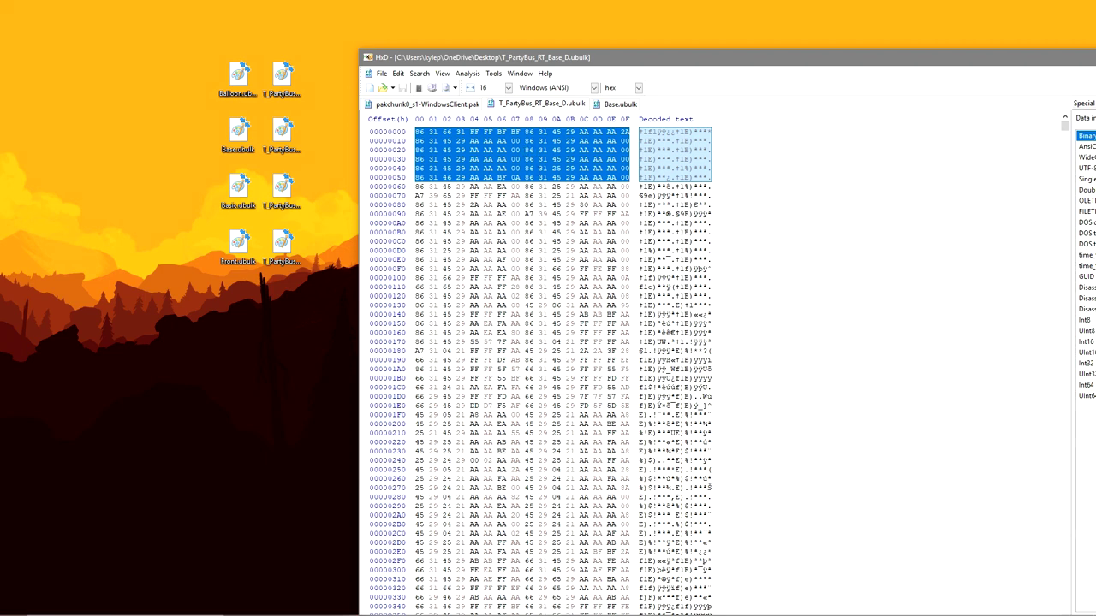
key("ctrl+a")
key("ctrl+e")
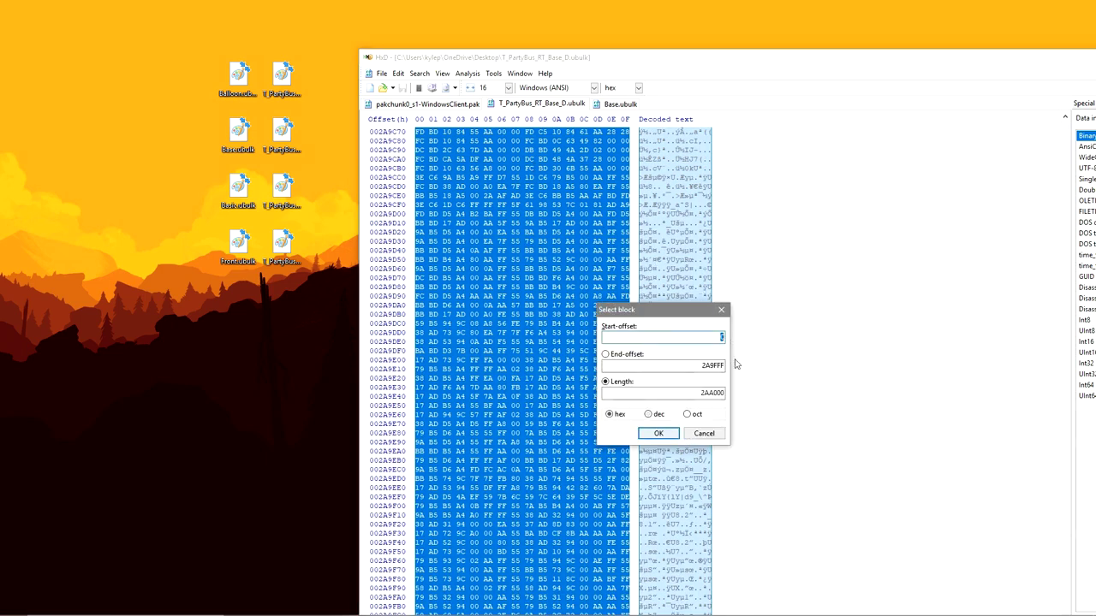
left_click(648, 414)
double_click(674, 394)
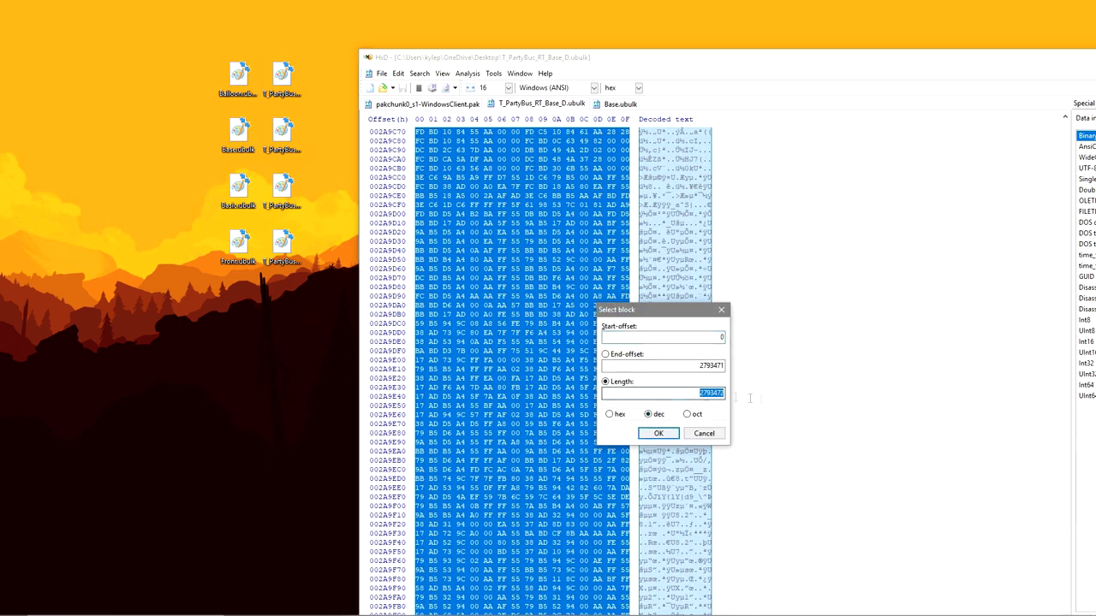
left_click(720, 311)
left_click(427, 104)
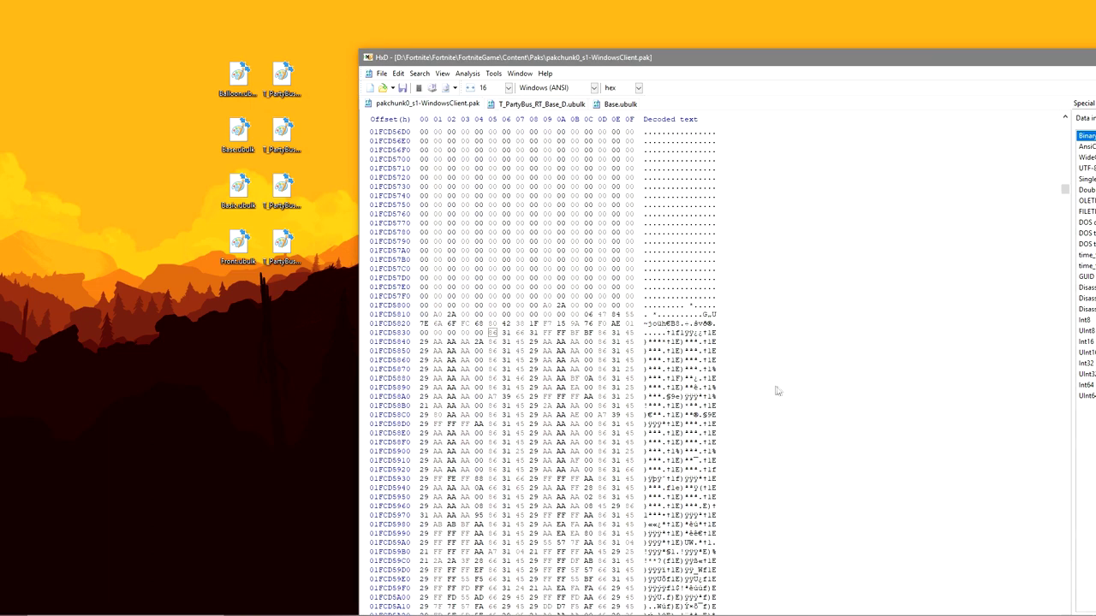
Select a block with decimal length 2793472 starting at the base texture match in the pak file
key("ctrl+e")
left_click(653, 415)
double_click(683, 394)
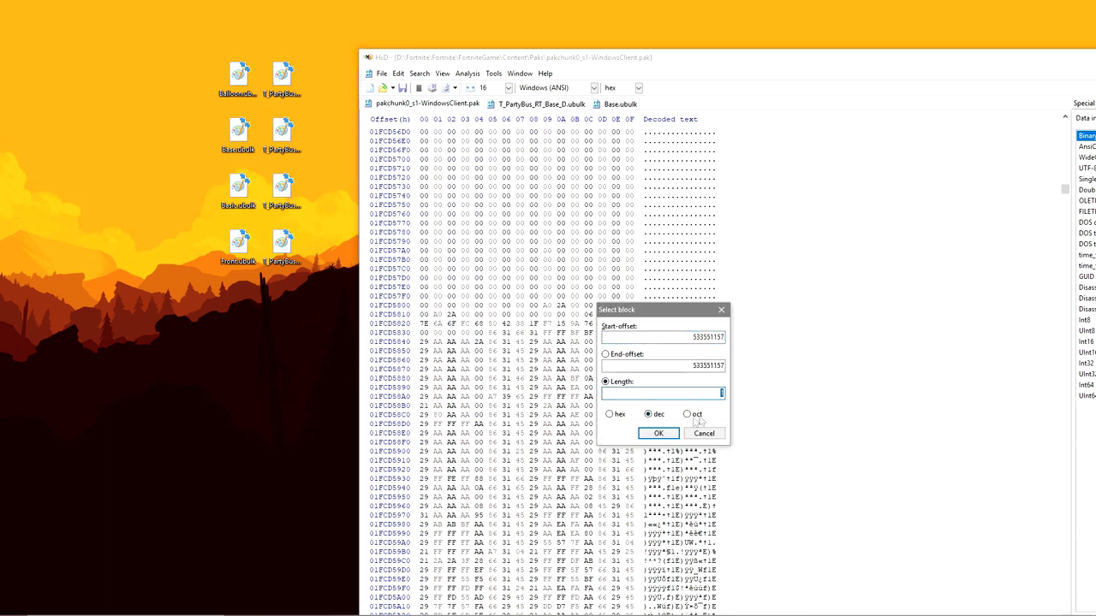
type("2793472")
left_click(658, 433)
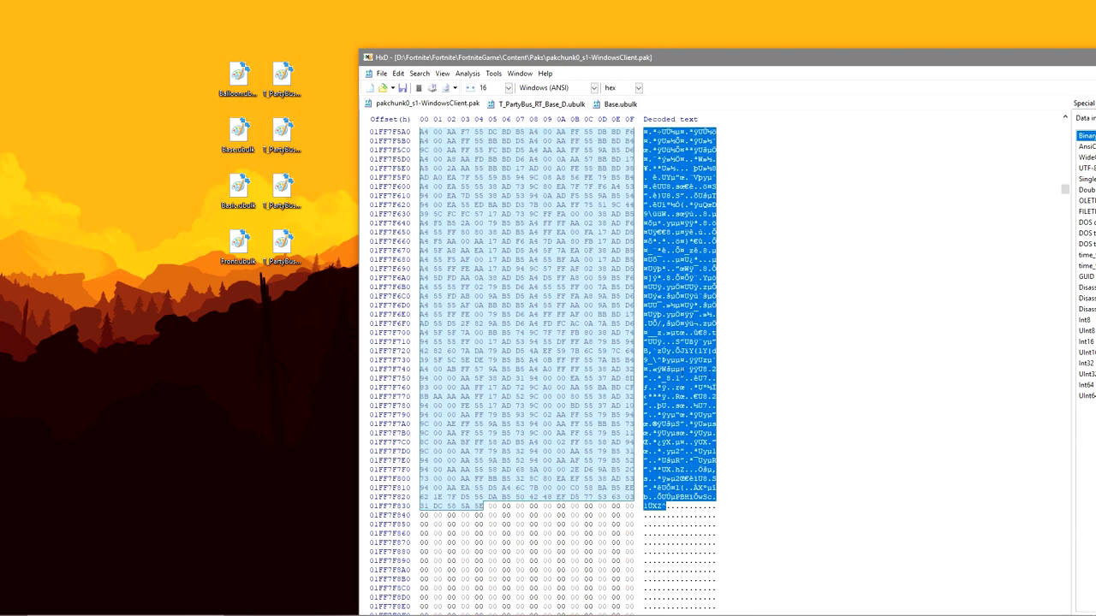
Overwrite the selected base texture block in the pak file with the contents of Base.ubulk
scroll(539, 368, "up", 5)
left_click(616, 106)
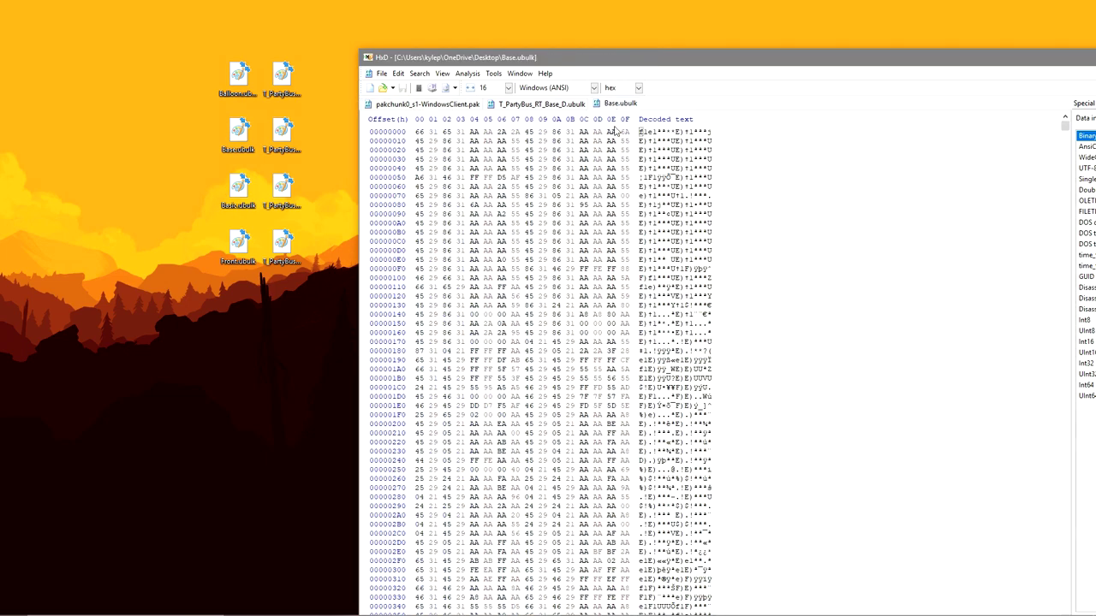
key("ctrl+b")
left_click(441, 104)
key("ctrl+b")
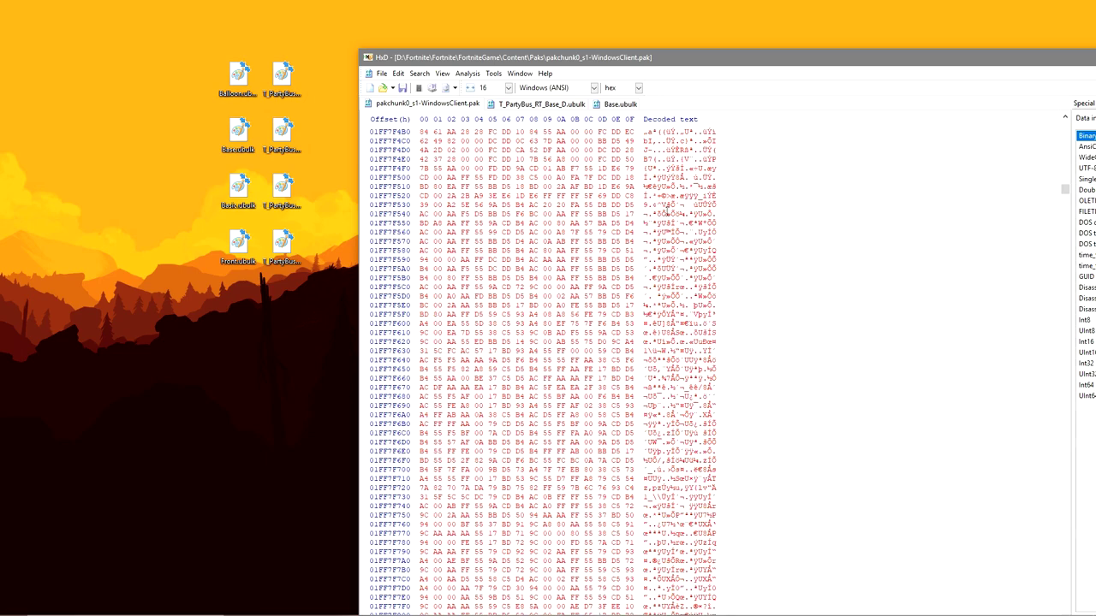
Close both base texture files and open T_PartyBus_Basic_D.ubulk and Basic.ubulk alongside the pak file
left_click(539, 107)
right_click(539, 108)
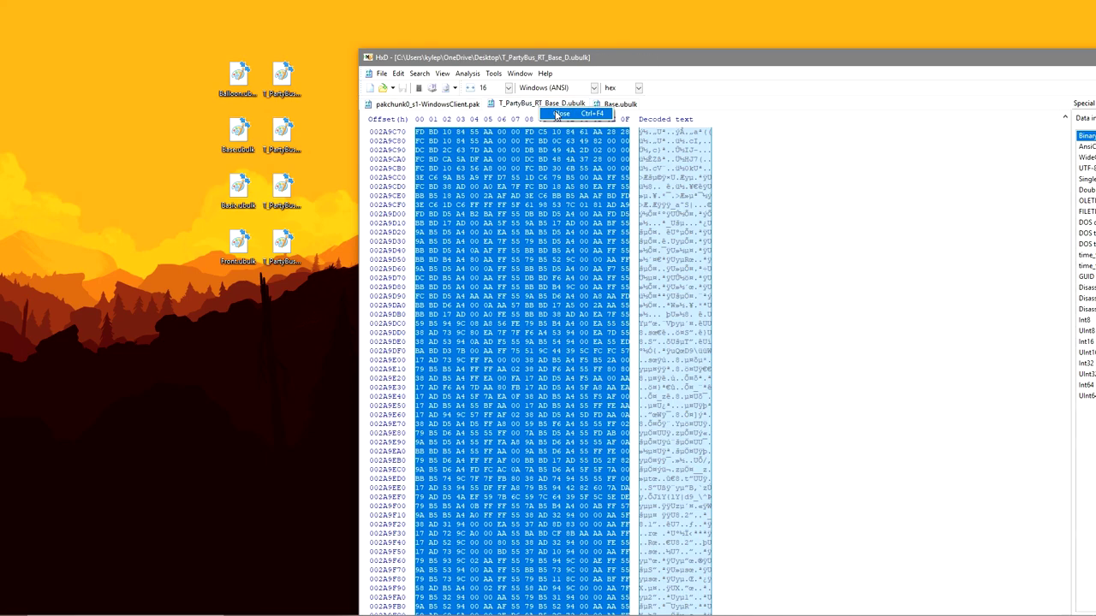
left_click(556, 114)
middle_click(522, 104)
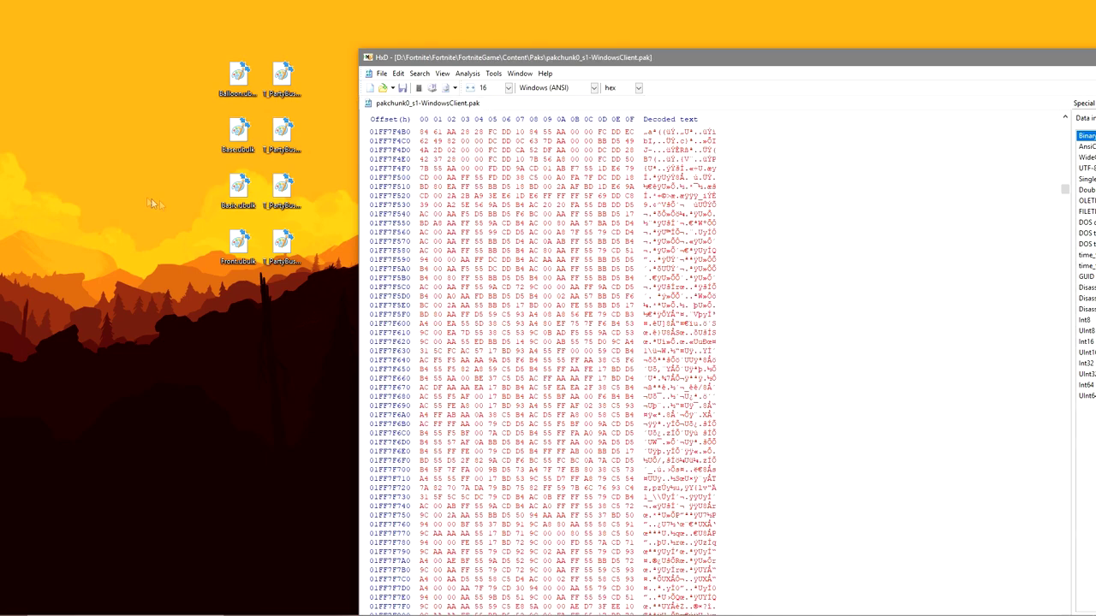
left_click_drag(148, 199, 514, 256)
Search the pak file for the first 21 hex rows of T_PartyBus_Basic_D.ubulk and place the cursor at the match's start
left_click_drag(418, 132, 630, 315)
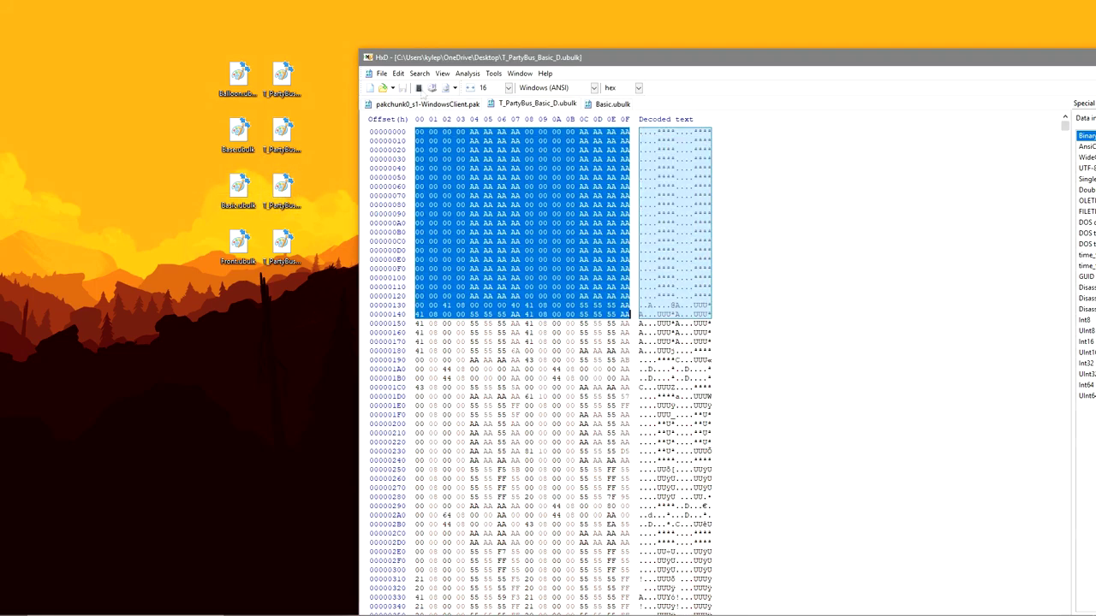
key("ctrl+c")
left_click(428, 103)
key("ctrl+f")
key("ctrl+v")
left_click(773, 472)
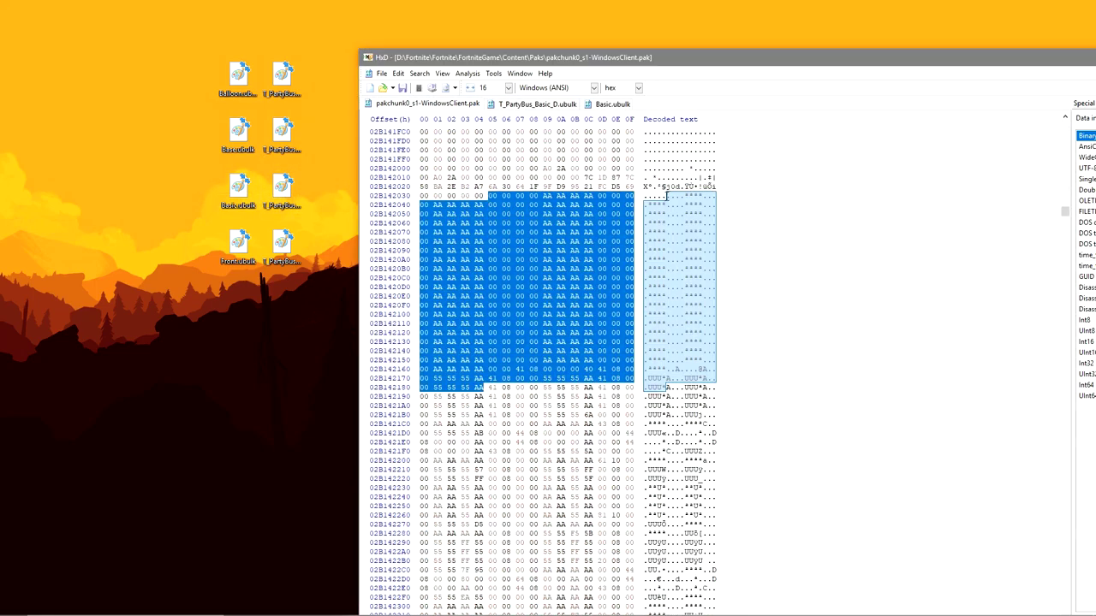
left_click(666, 197)
Select a block in the pak file matching the full decimal length of T_PartyBus_Basic_D.ubulk
left_click(537, 103)
key("ctrl+a")
key("ctrl+e")
left_click(658, 414)
left_click(428, 104)
key("ctrl+e")
key("Return")
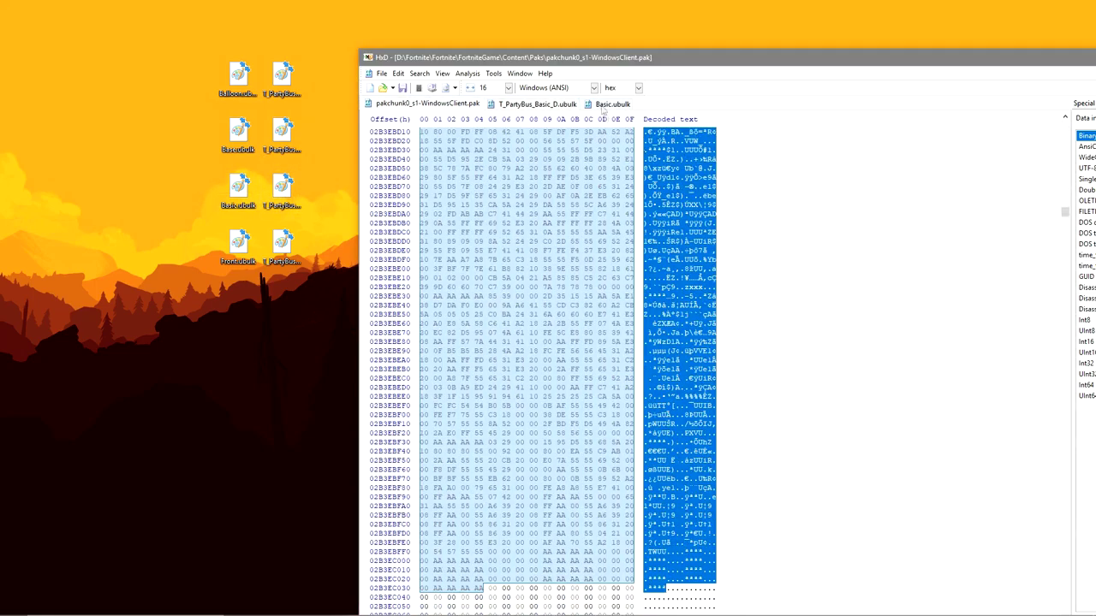
Overwrite the selected block in the pak file with the full contents of Basic.ubulk
left_click(611, 105)
key("ctrl+a")
key("ctrl+c")
left_click(428, 104)
key("ctrl+v")
Close both Basic texture files and open T_PartyBus_RT_FrontClip_D.ubulk and Front.ubulk alongside the pak file
left_click(537, 105)
key("ctrl+w")
key("ctrl+w")
left_click_drag(203, 254, 295, 247)
left_click_drag(283, 243, 560, 137)
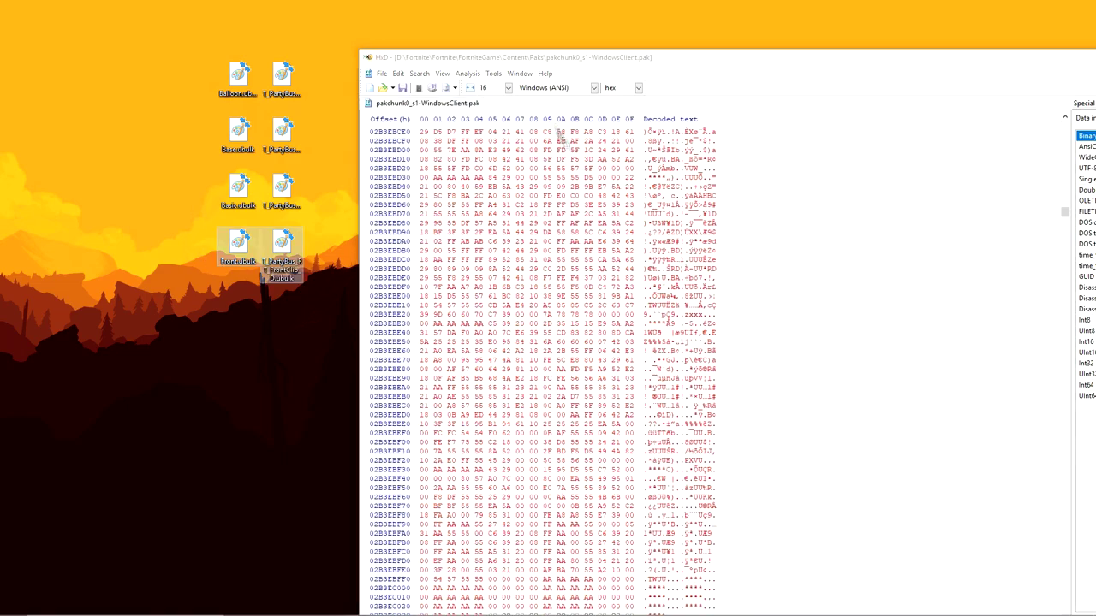
Search the pak file from its beginning for the opening hex rows of T_PartyBus_RT_FrontClip_D.ubulk and place the cursor at the match's start
left_click_drag(422, 132, 630, 214)
key("ctrl+c")
left_click(428, 104)
left_click_drag(1065, 212, 1065, 139)
left_click(477, 150)
key("ctrl+f")
key("ctrl+v")
left_click(775, 474)
left_click(667, 296)
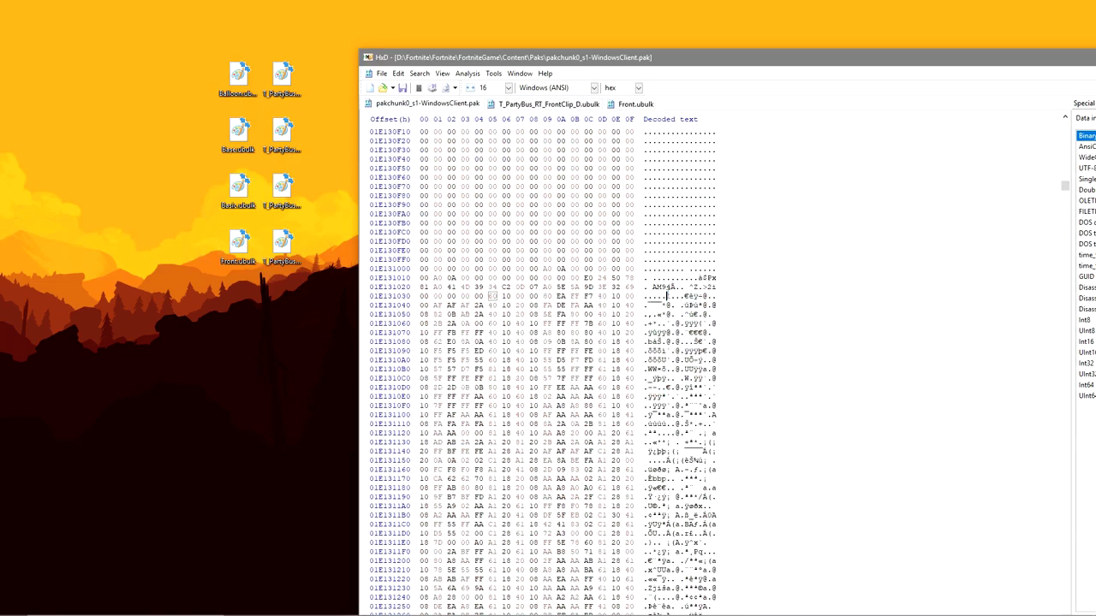
Select a pak block matching the decimal length of T_PartyBus_RT_FrontClip_D.ubulk and overwrite it with the contents of Front.ubulk
left_click(548, 104)
key("ctrl+a")
key("ctrl+e")
left_click(656, 414)
key("Return")
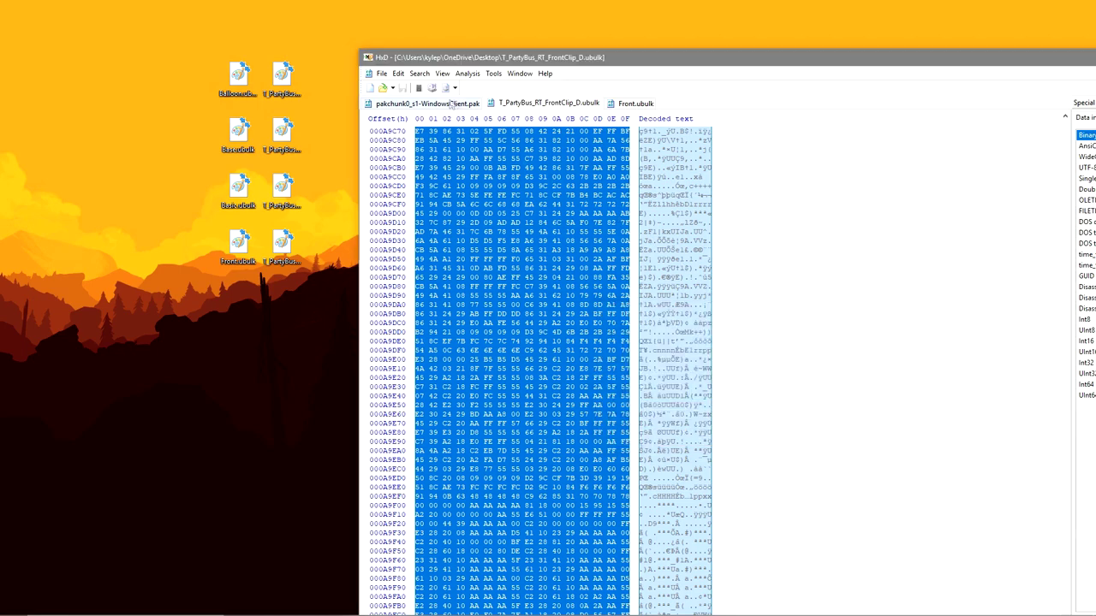
key("ctrl+shift+Tab")
key("ctrl+e")
key("Return")
key("ctrl+b")
Save the modified pak file, cancelling the backup creation, and close HxD
key("ctrl+s")
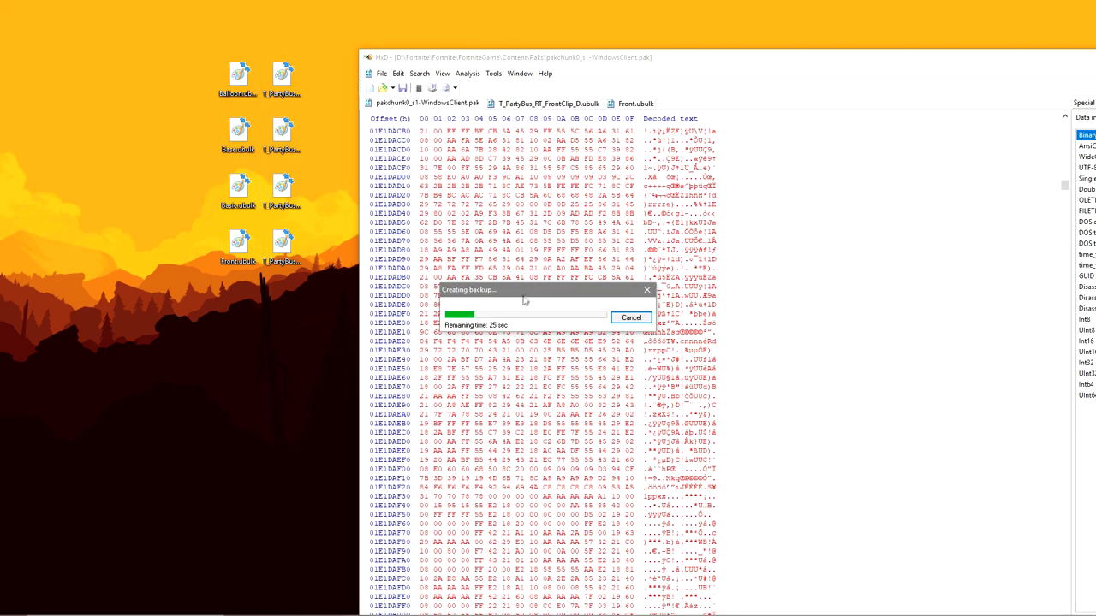
left_click_drag(555, 294, 626, 266)
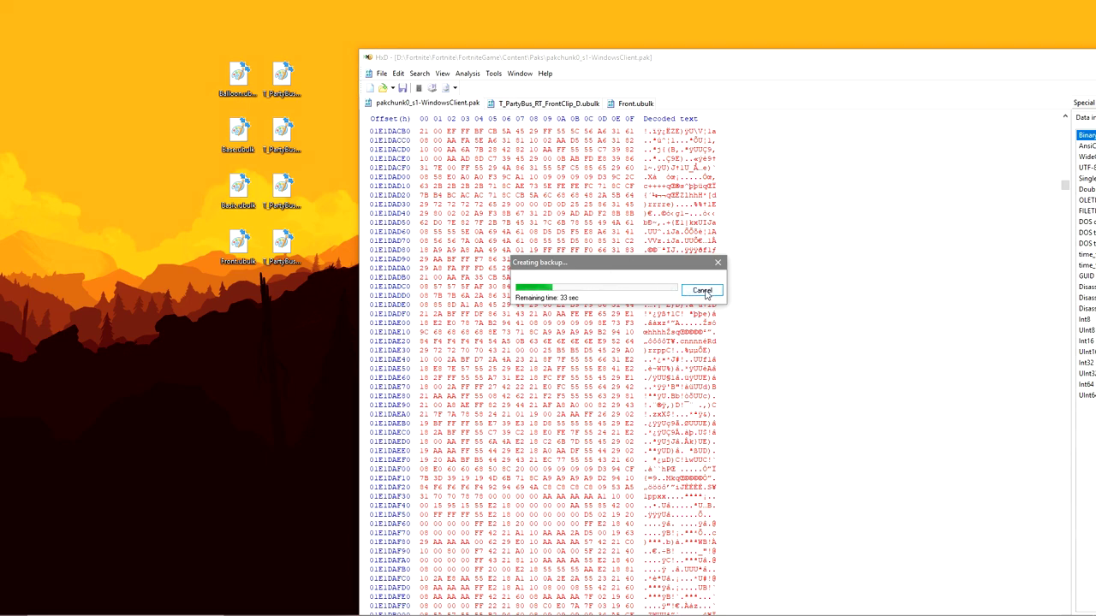
left_click(704, 293)
left_click(569, 352)
left_click_drag(641, 60, 461, 46)
left_click(985, 46)
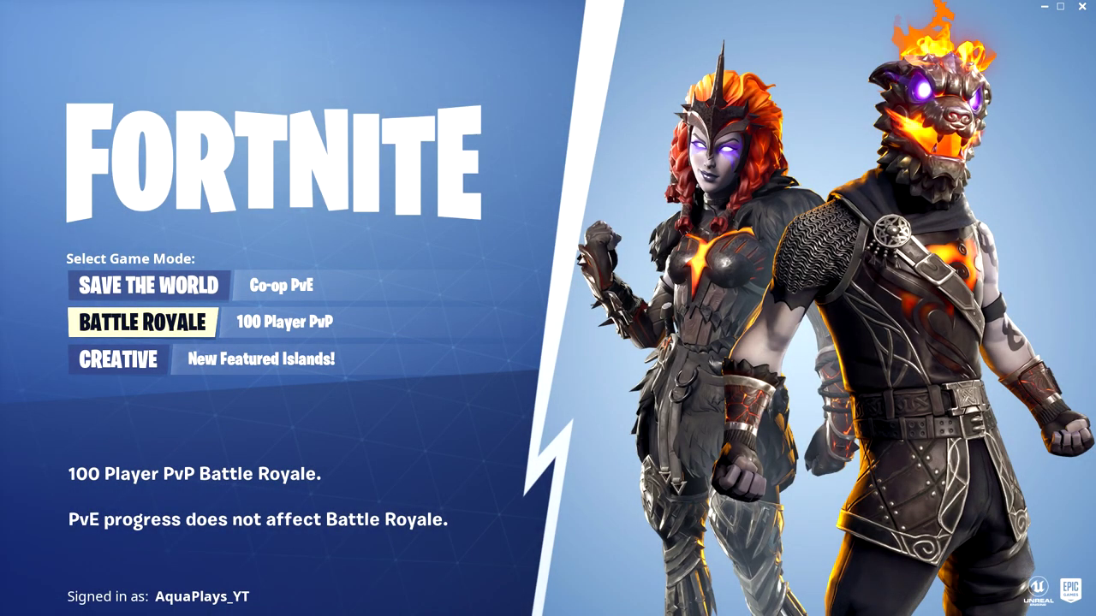
Enter Battle Royale mode in Fortnite and start a Solo match
key("Return")
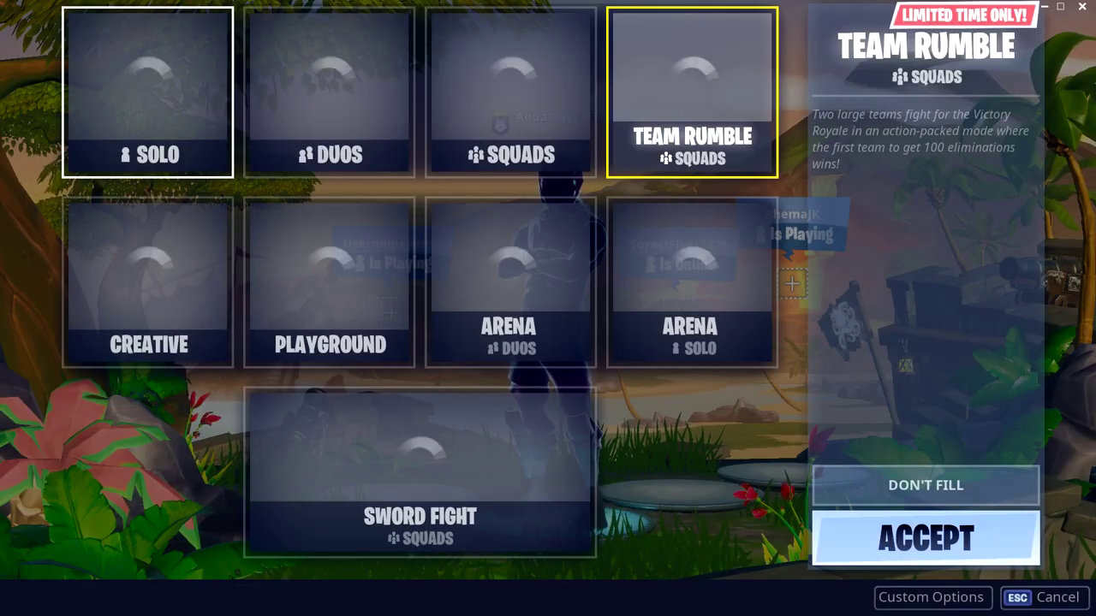
double_click(149, 93)
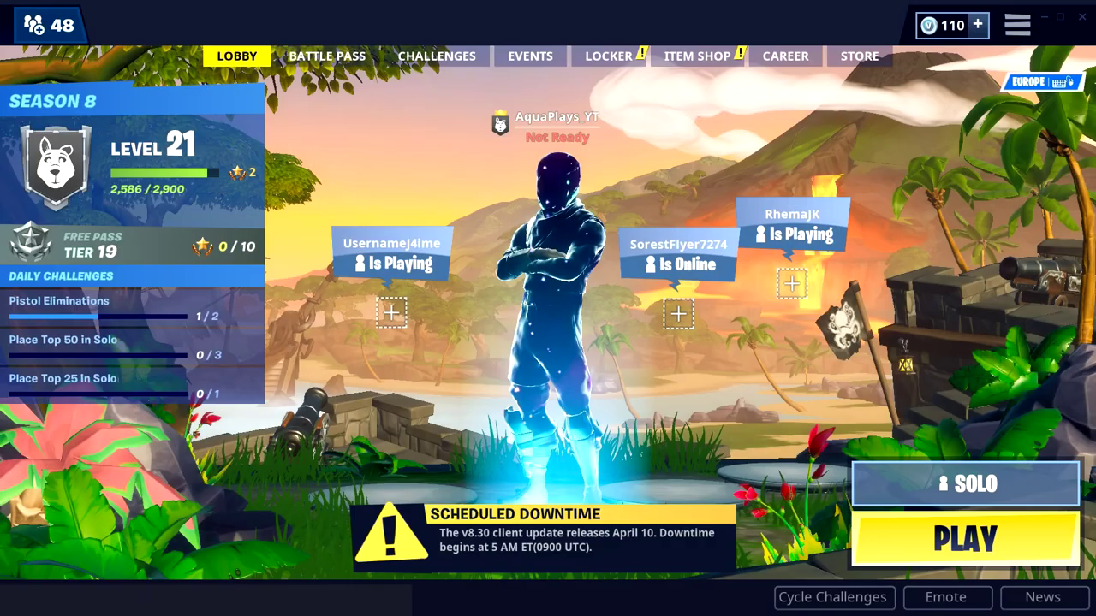
left_click(965, 540)
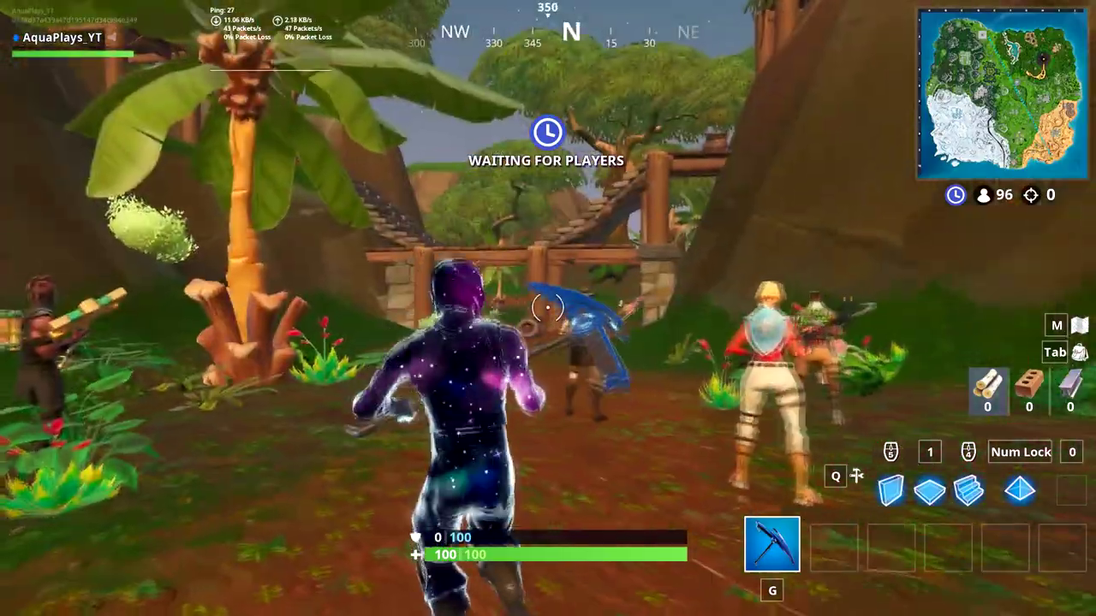
key("w")
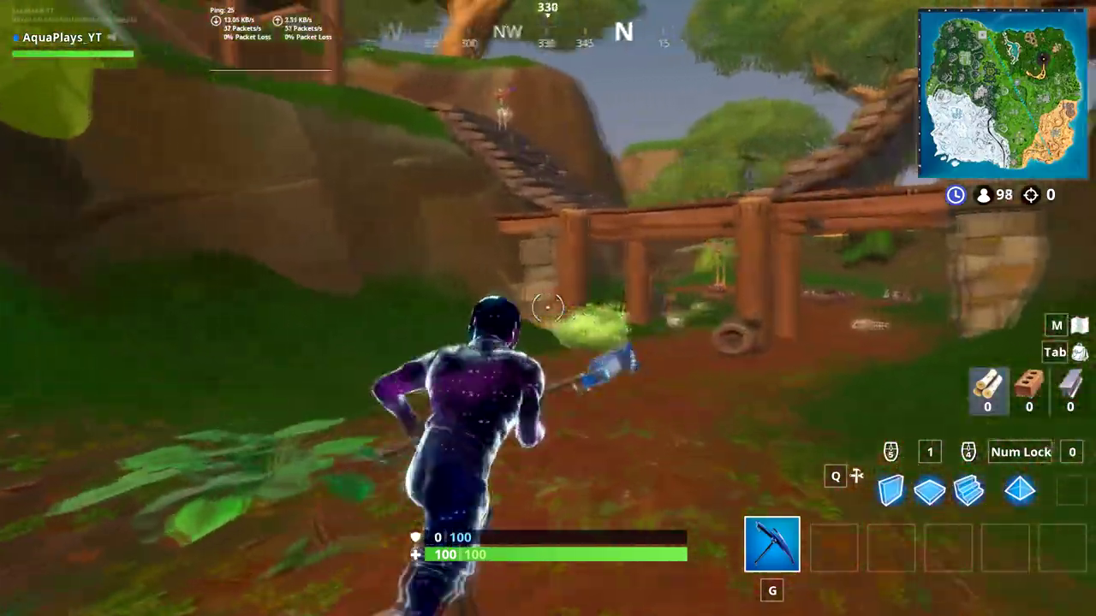
key("space")
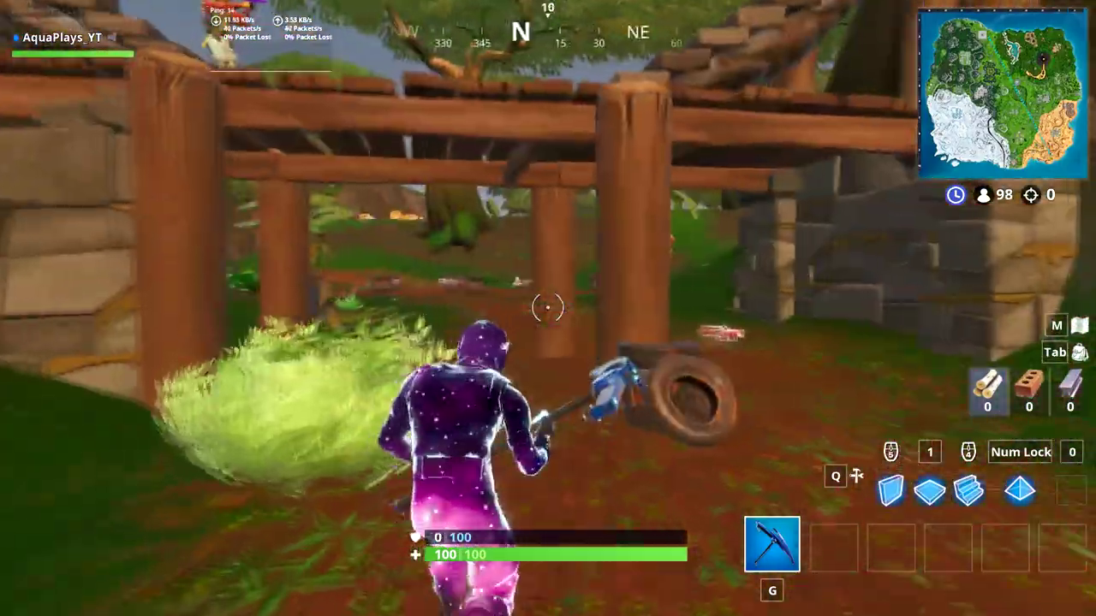
key("w")
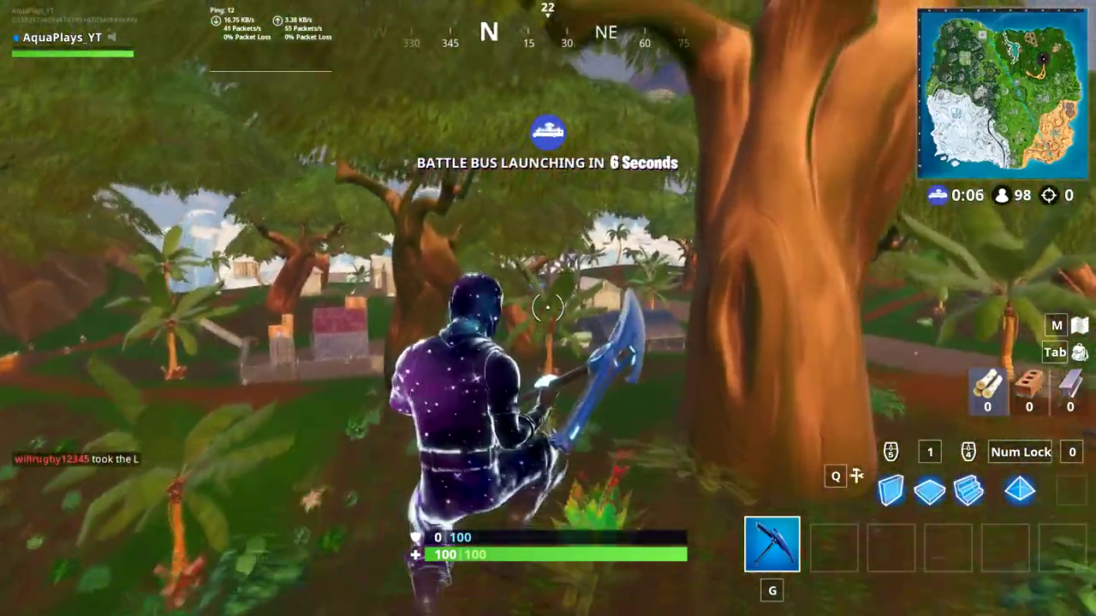
key("w")
left_click(548, 308)
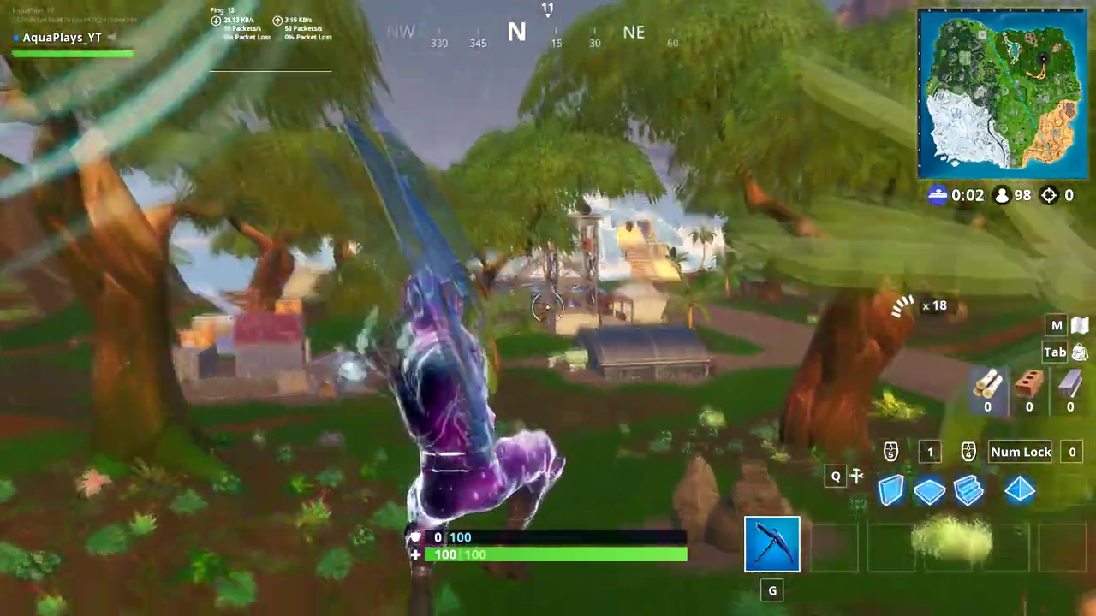
key("w")
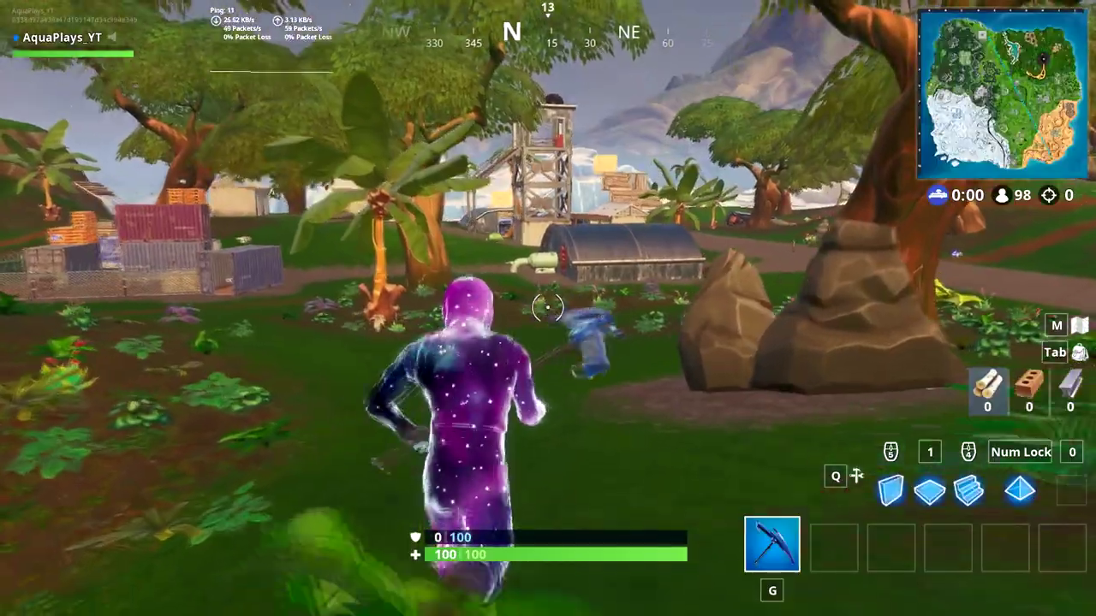